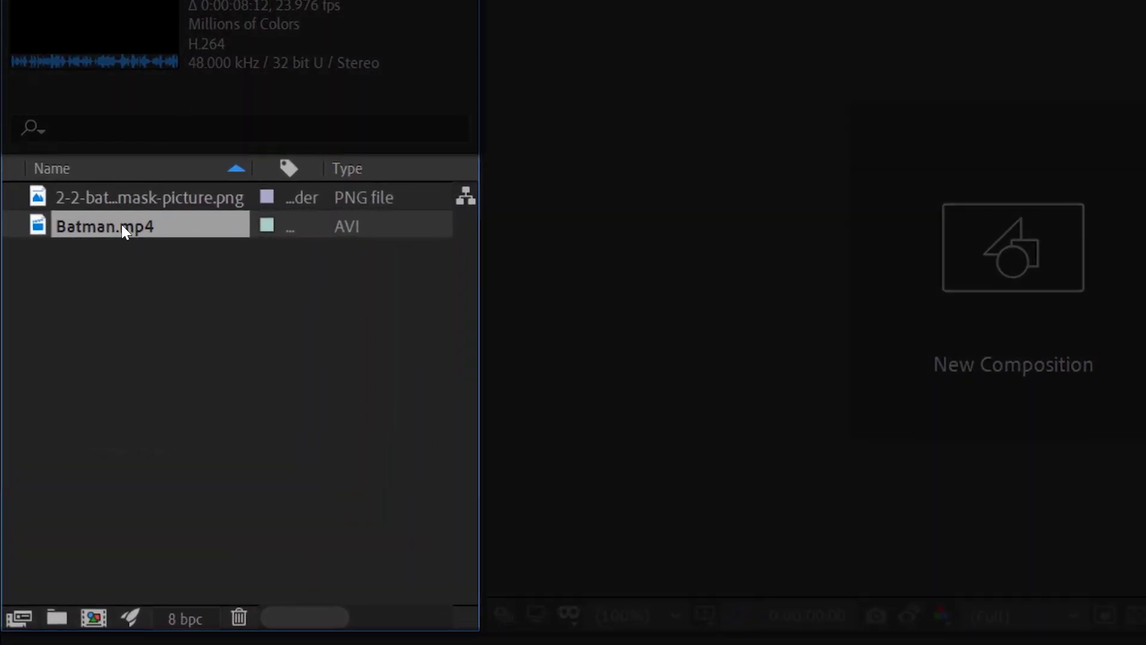
Step: Create a Batman composition from Batman.mp4 and stack the mask PNG above the footage
left_click(127, 203)
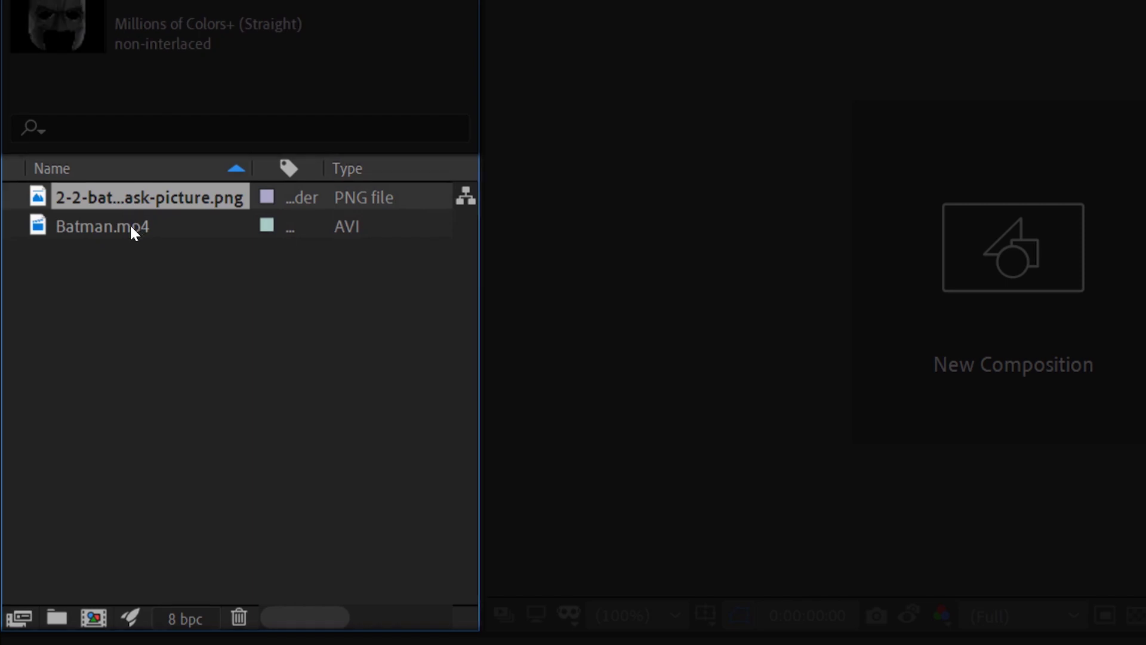
left_click(131, 227)
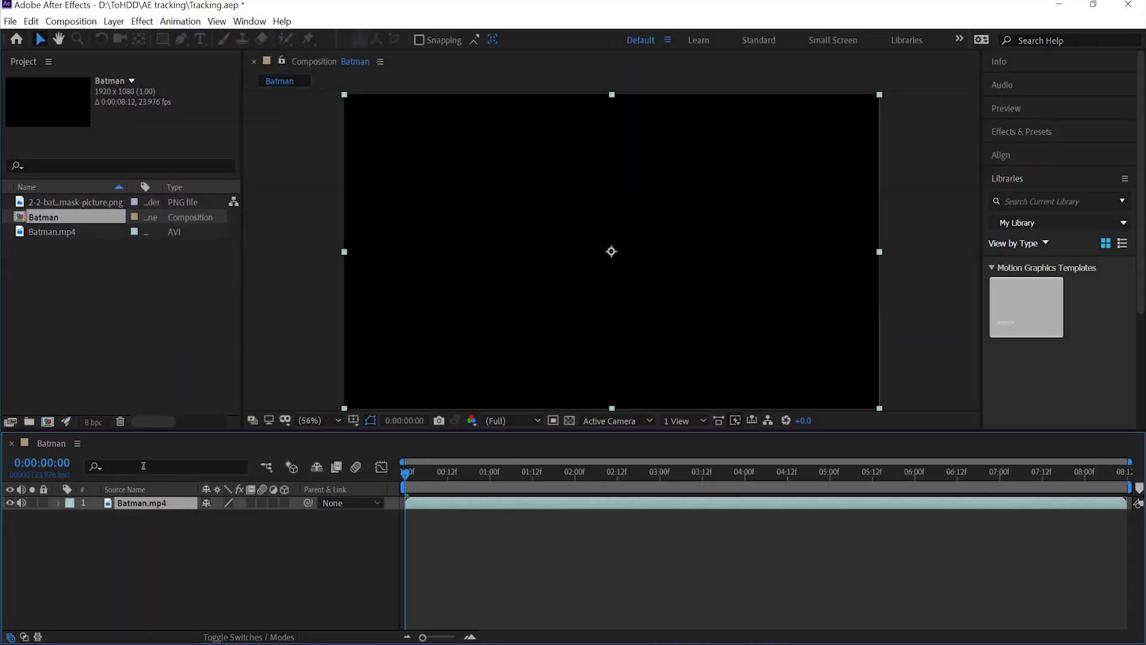
left_click_drag(81, 203, 143, 412)
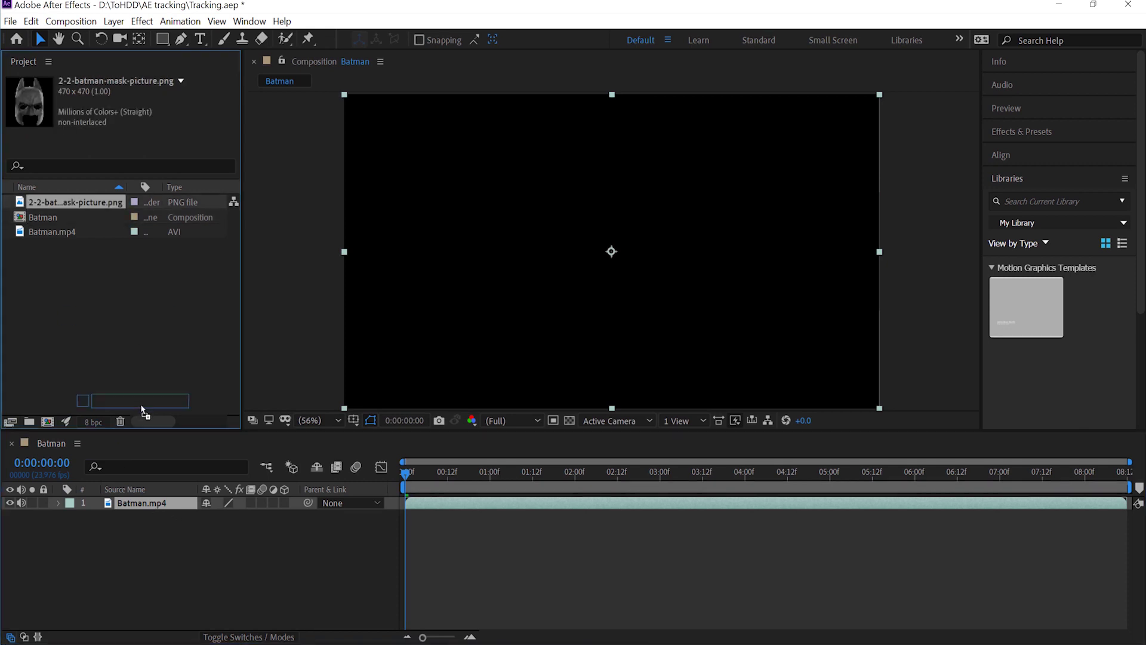
left_click_drag(144, 480, 27, 506)
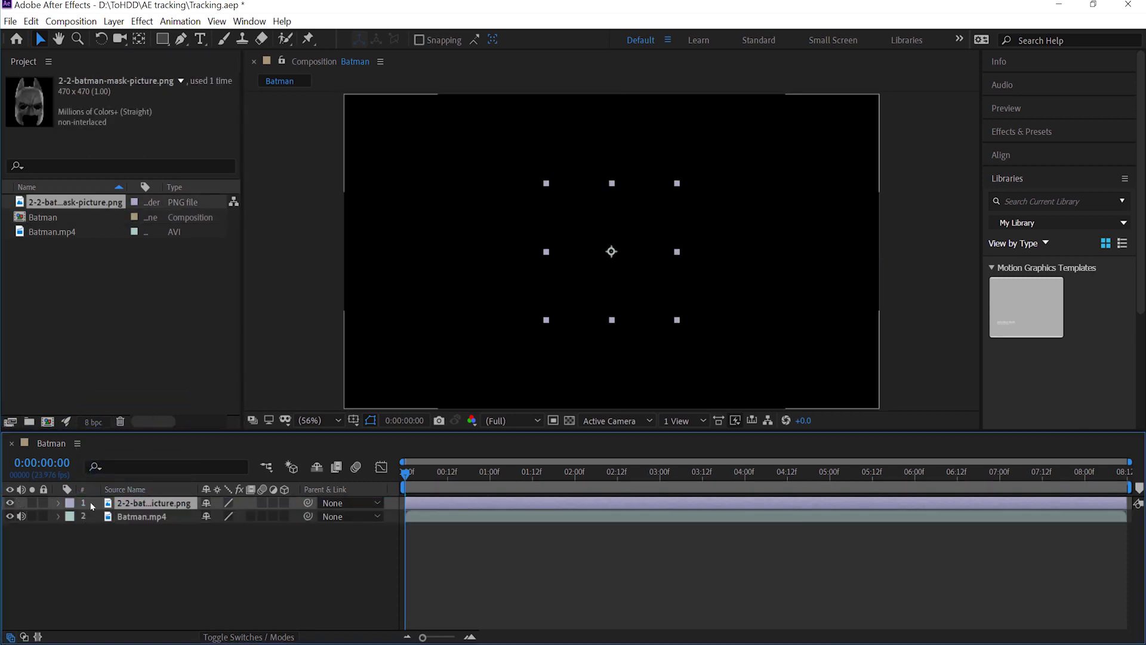
Step: Hide the mask layer and scrub the video to a frame showing the man's face
left_click(12, 503)
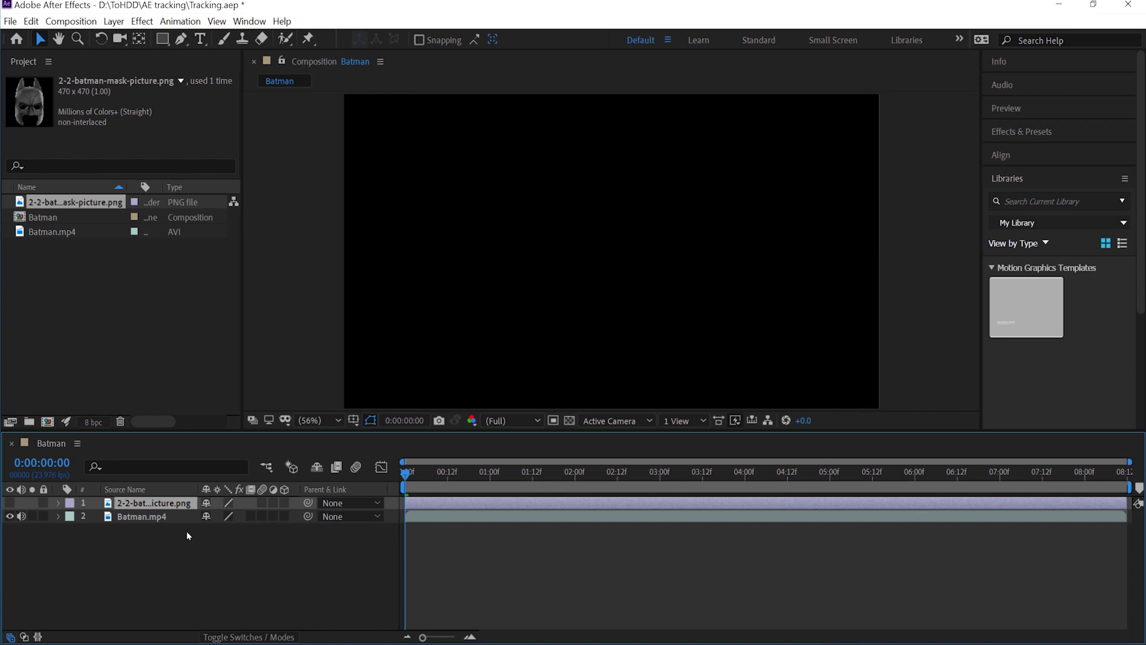
left_click(233, 513)
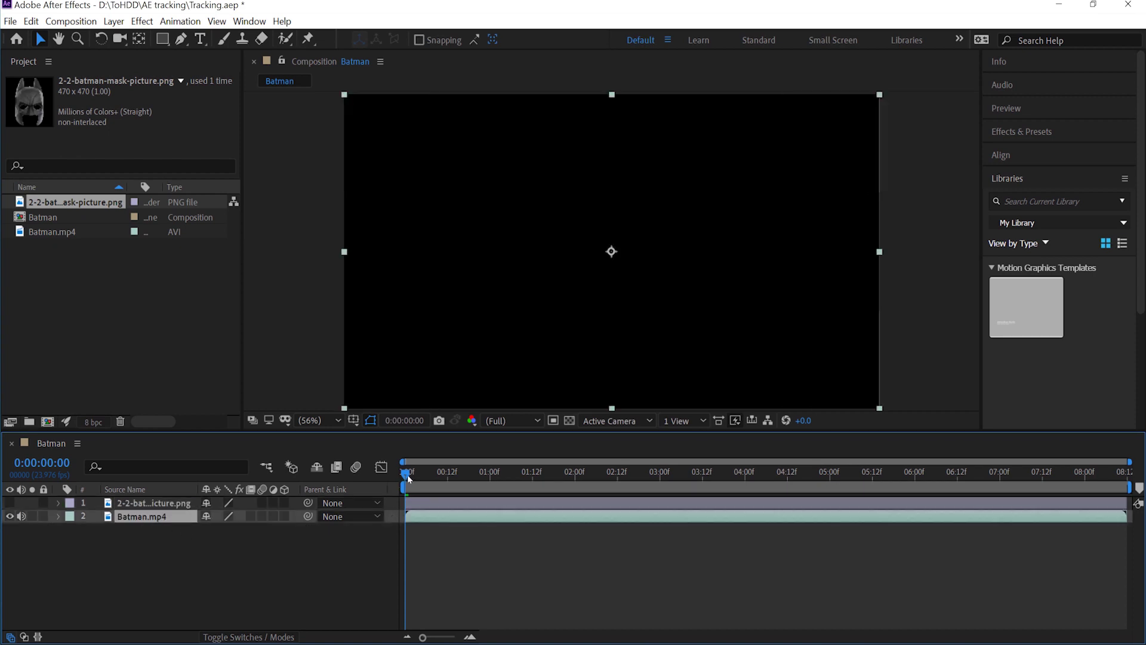
left_click_drag(408, 475, 537, 483)
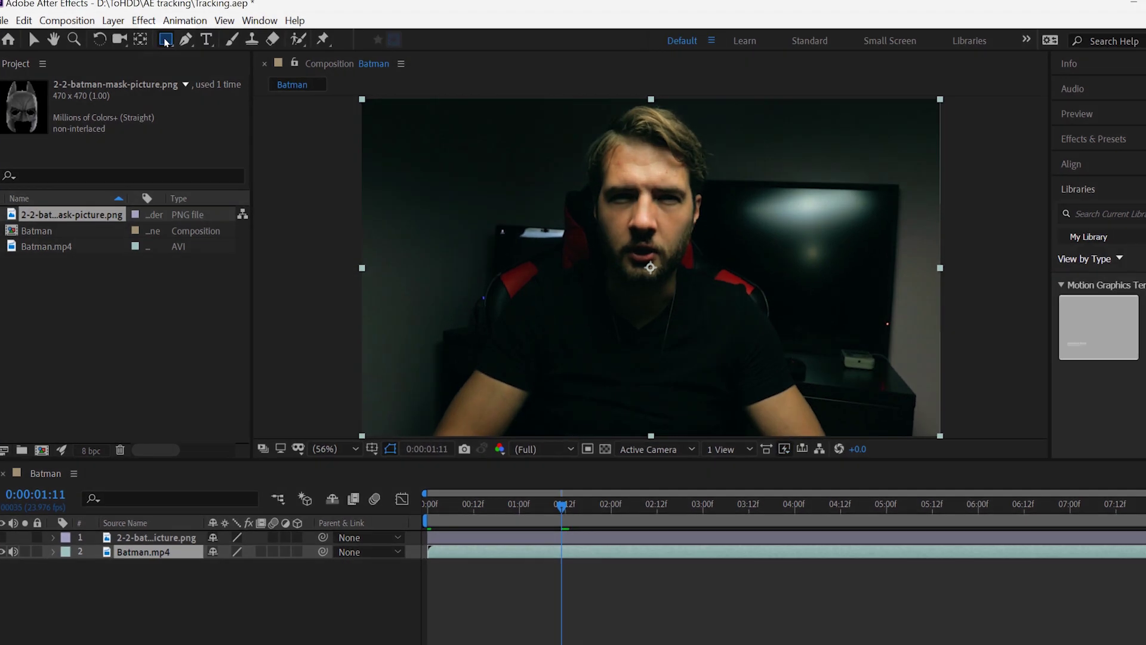
Step: Draw an Ellipse mask around the man's face and set Mask 1's mode to None
left_click(162, 38)
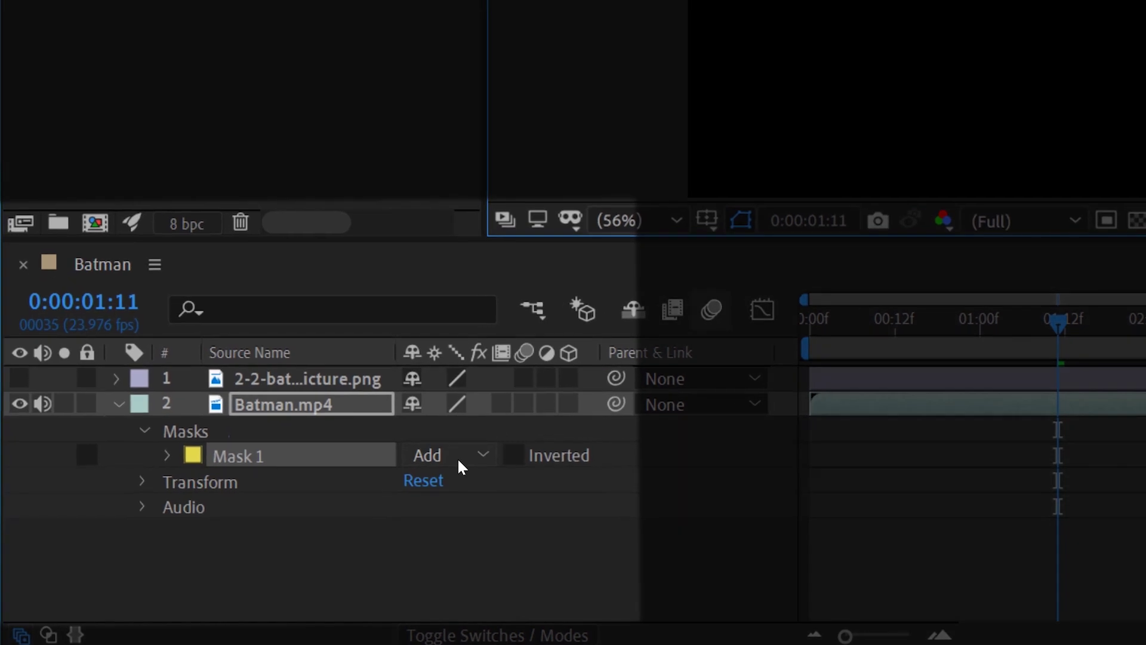
left_click(459, 459)
left_click(496, 242)
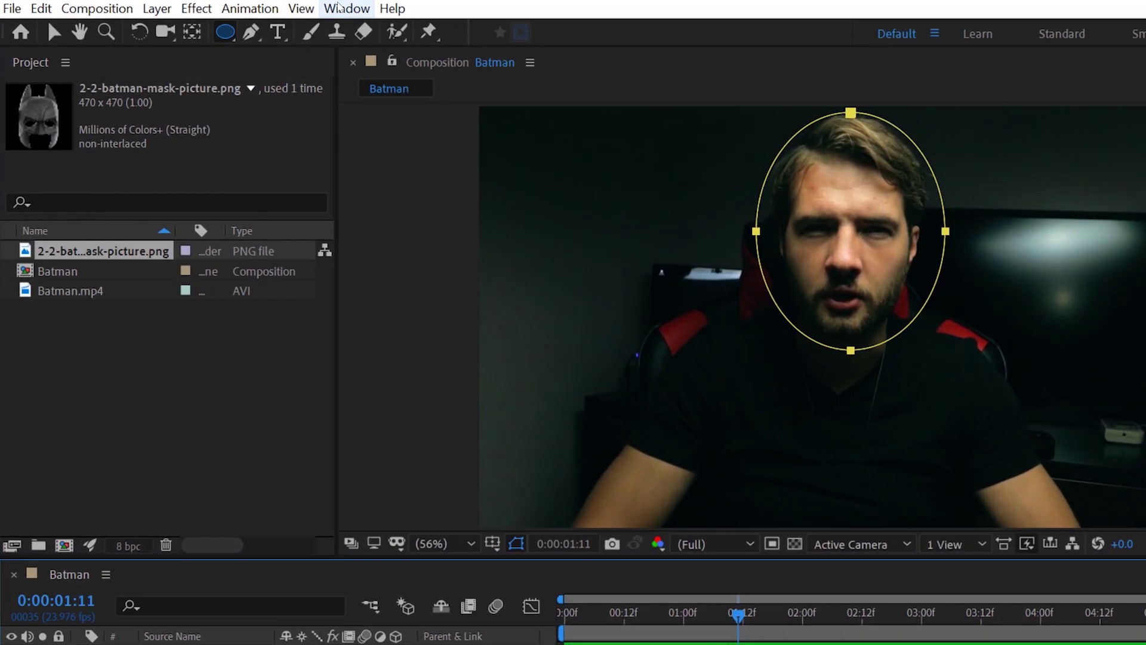
left_click(246, 21)
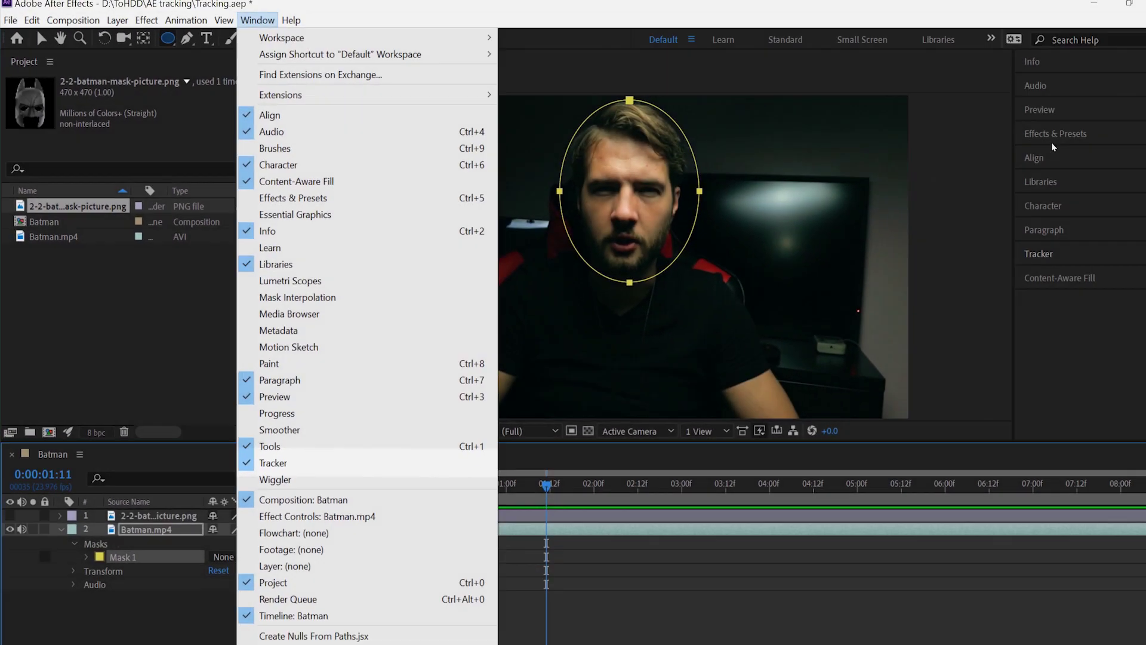
Step: Open the Tracker with Face Tracking (Detailed Features) as its method, then return to the first frame
left_click(368, 585)
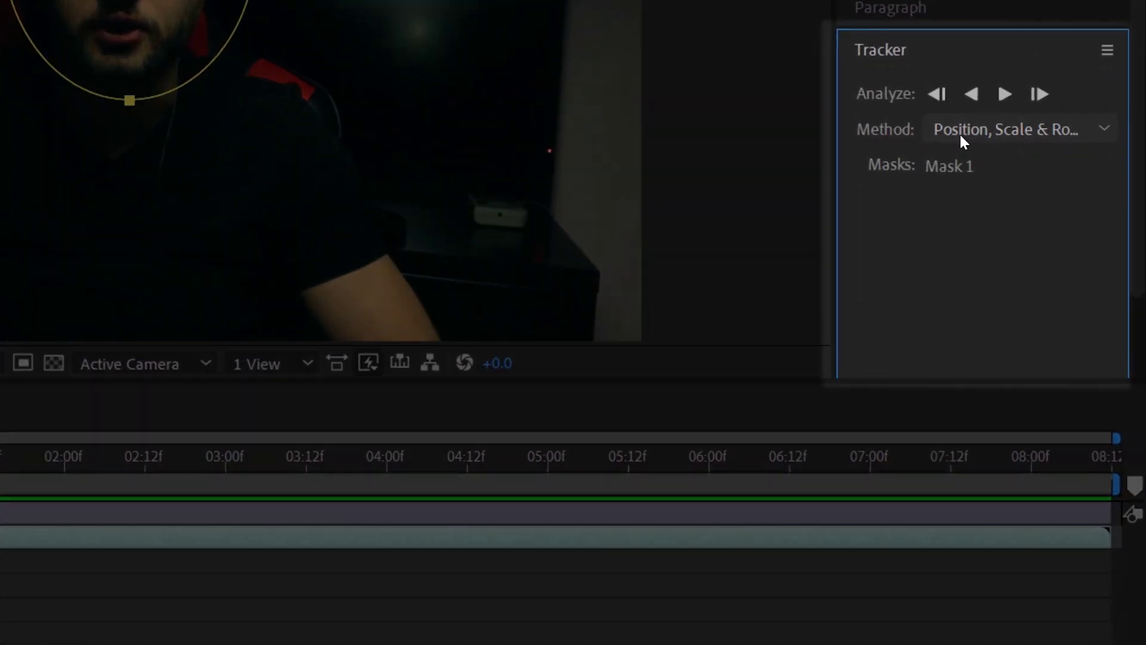
left_click(1046, 297)
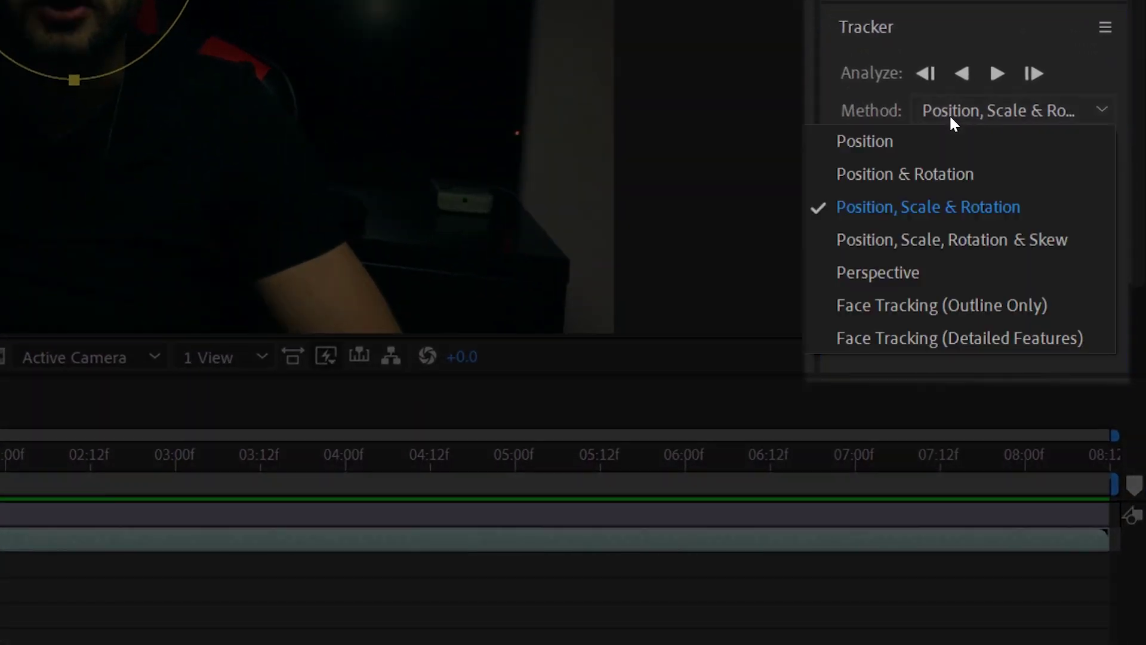
left_click(922, 342)
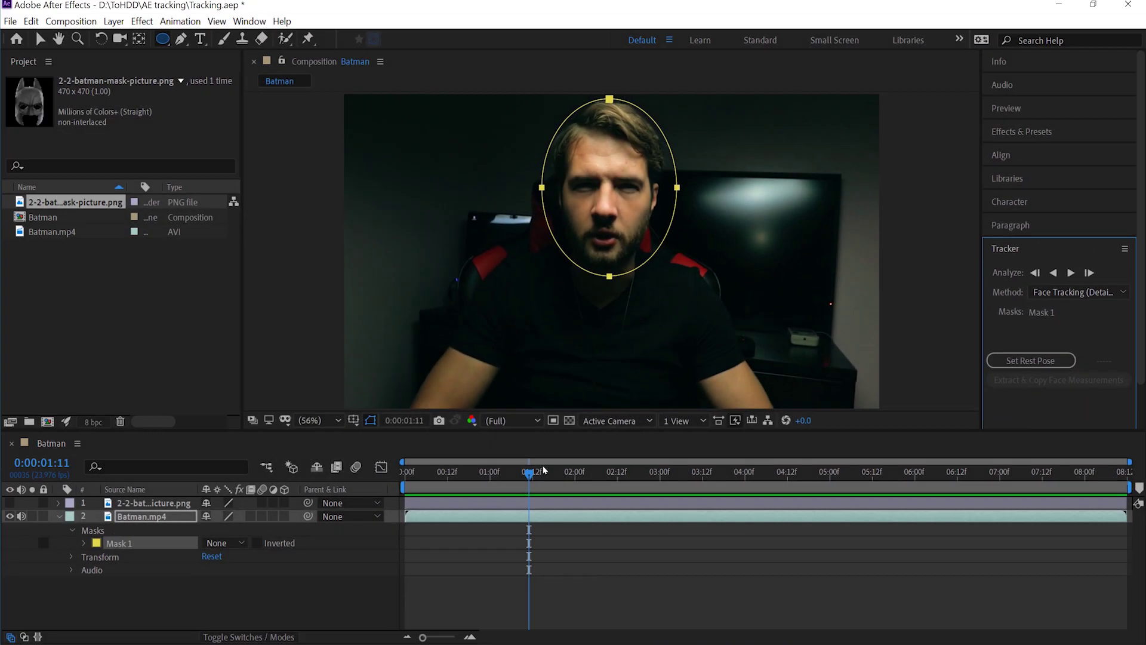
left_click_drag(528, 479, 406, 475)
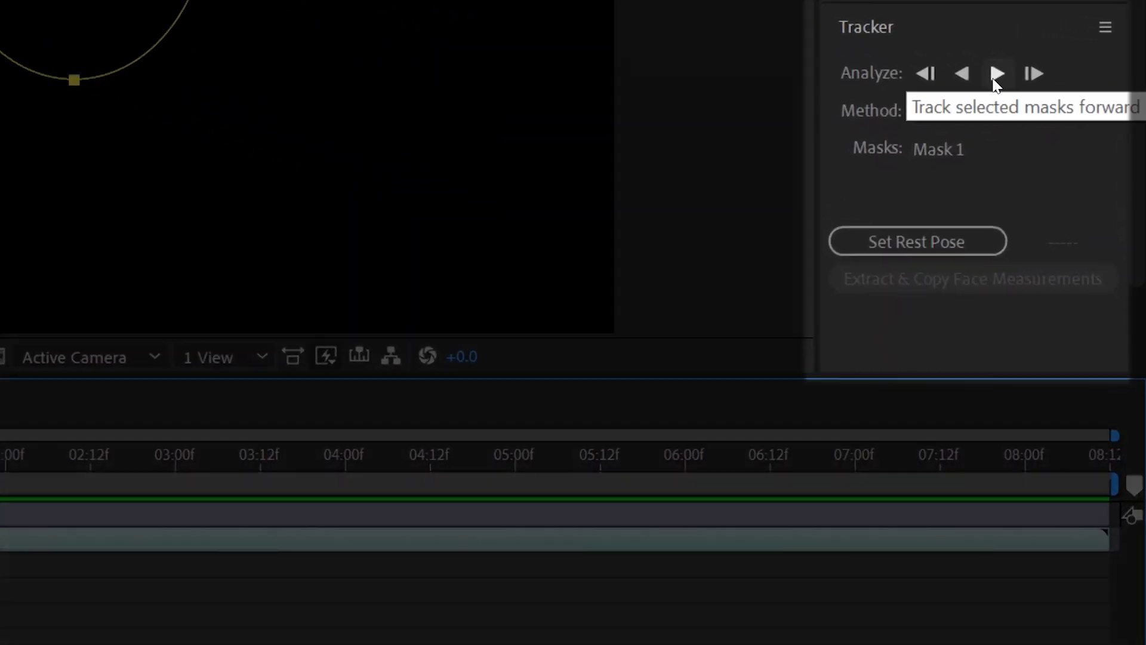
Step: Analyze the face mask forward through the clip, then collapse the resulting Face Track Points groups
left_click(996, 74)
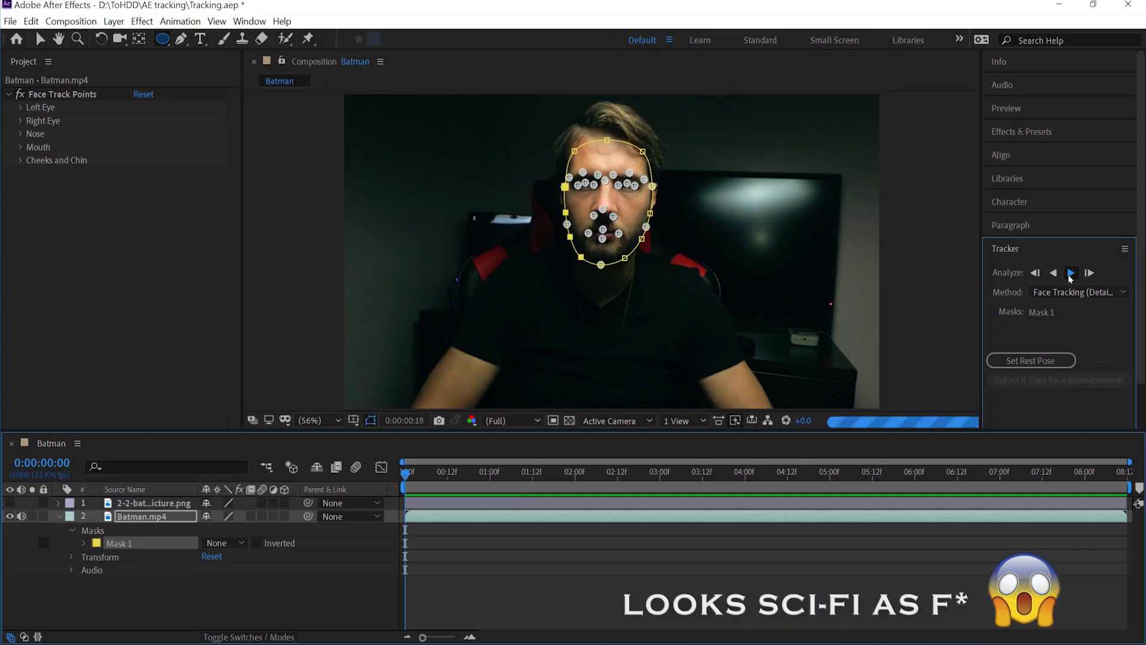
left_click(1070, 274)
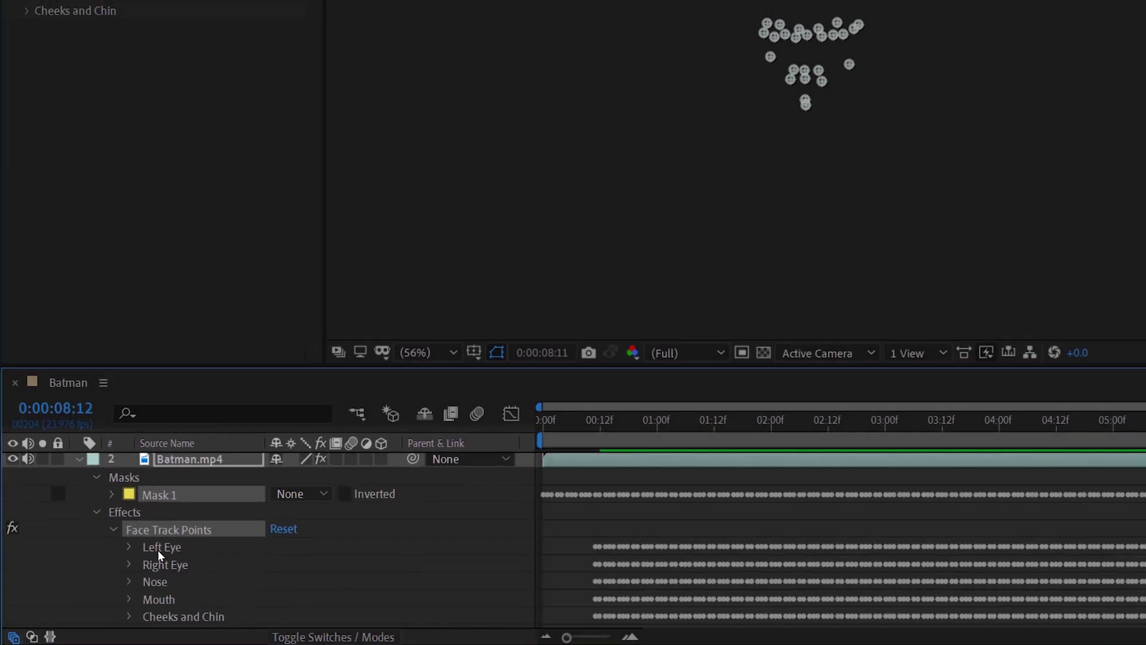
left_click(104, 538)
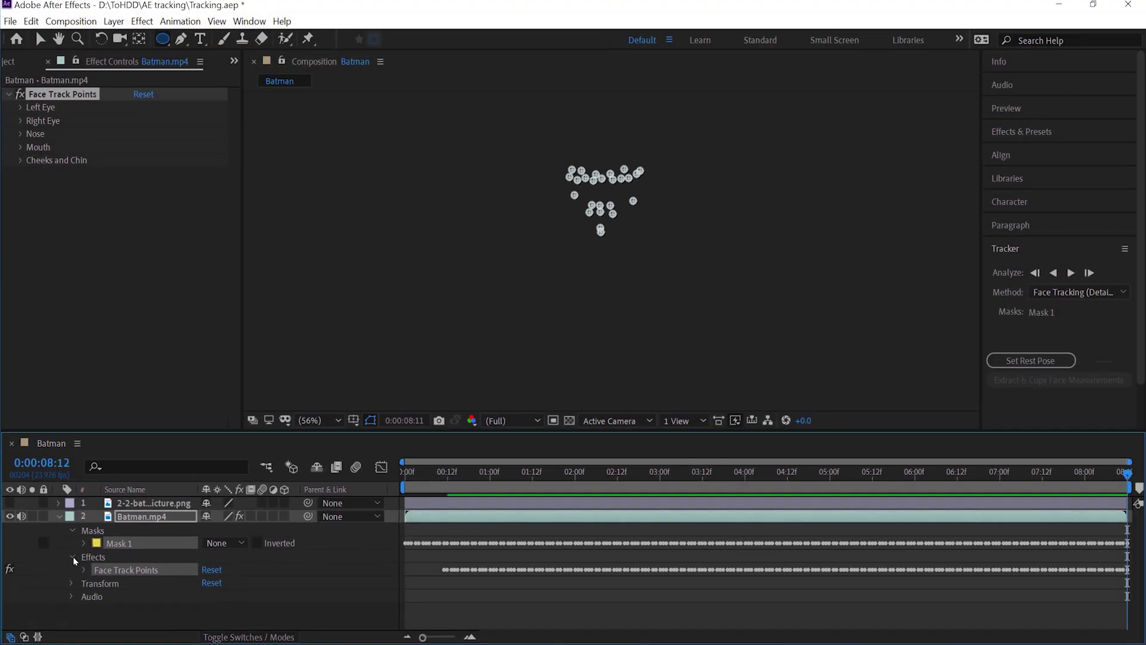
Step: Go to about 0:00:01:01 and make the mask picture layer visible again
left_click(490, 473)
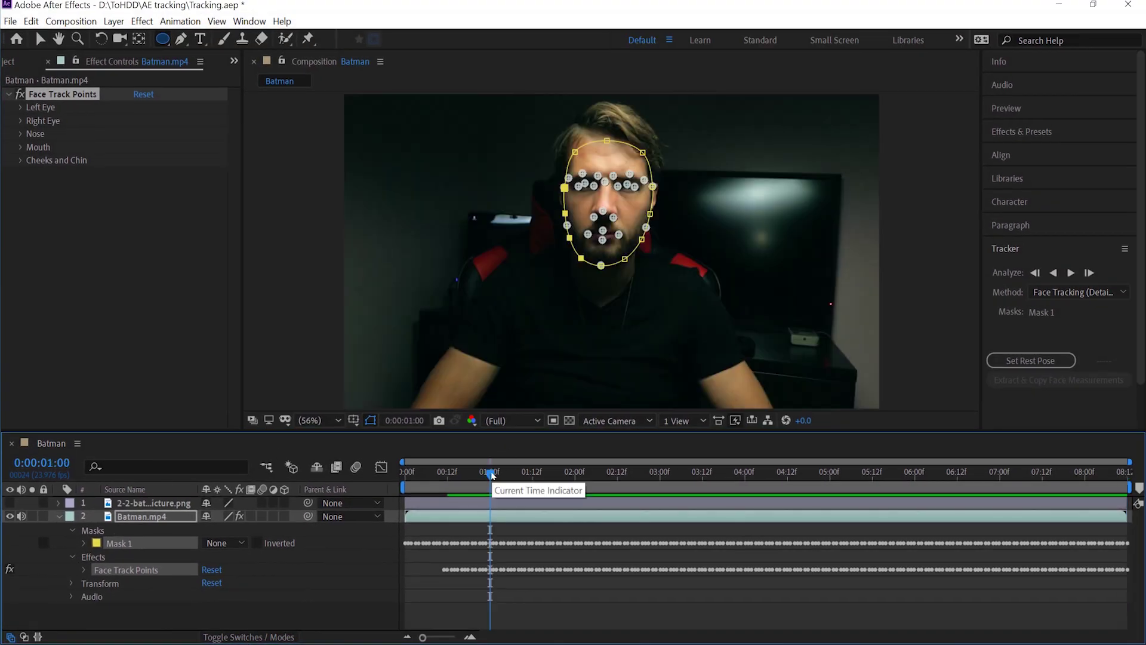
mouse_move(491, 473)
left_mouse_down()
mouse_move(532, 473)
mouse_move(494, 476)
left_mouse_up()
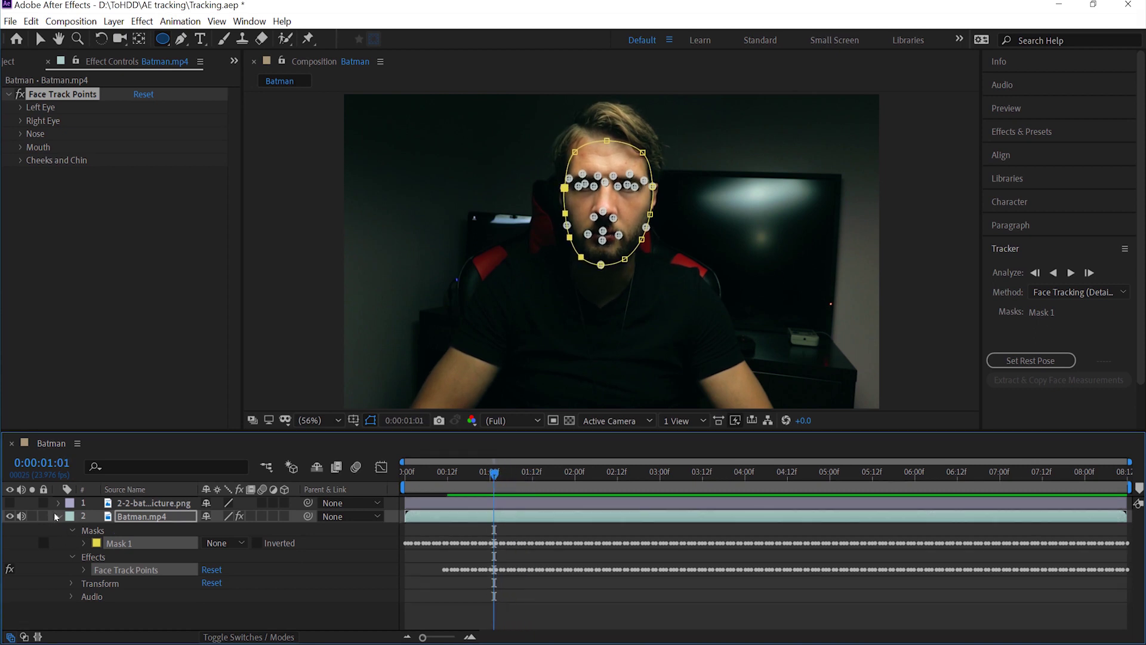
left_click(146, 507)
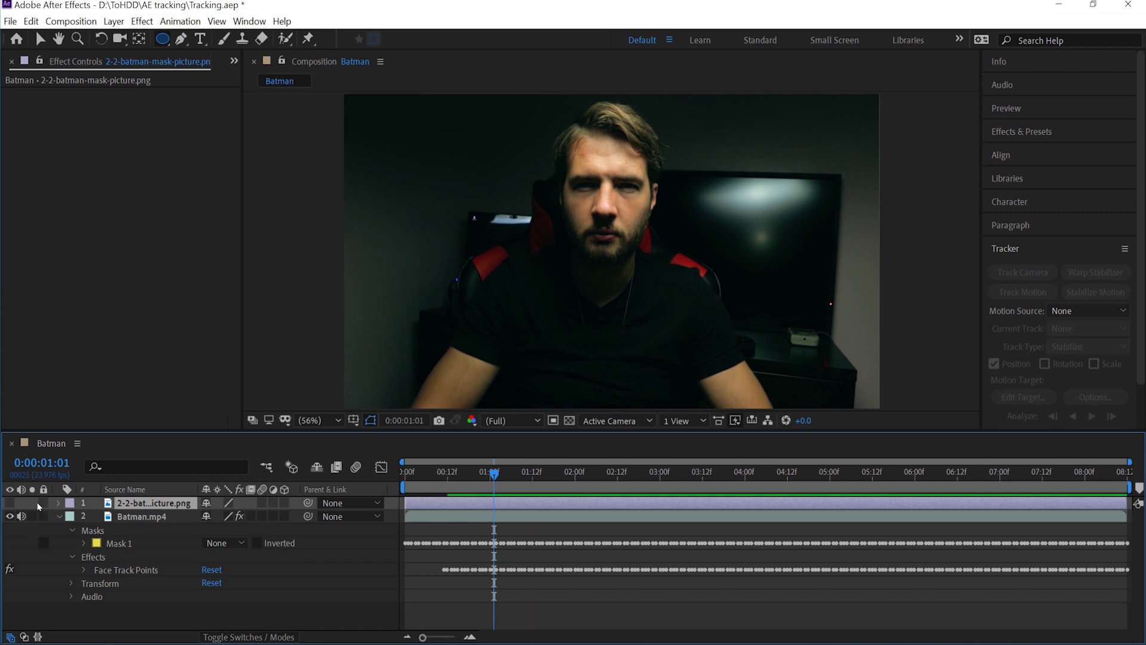
left_click(10, 503)
Step: Position the Batman mask over the man's face and fit the whole frame in the viewer
scroll(633, 321, "up", 2)
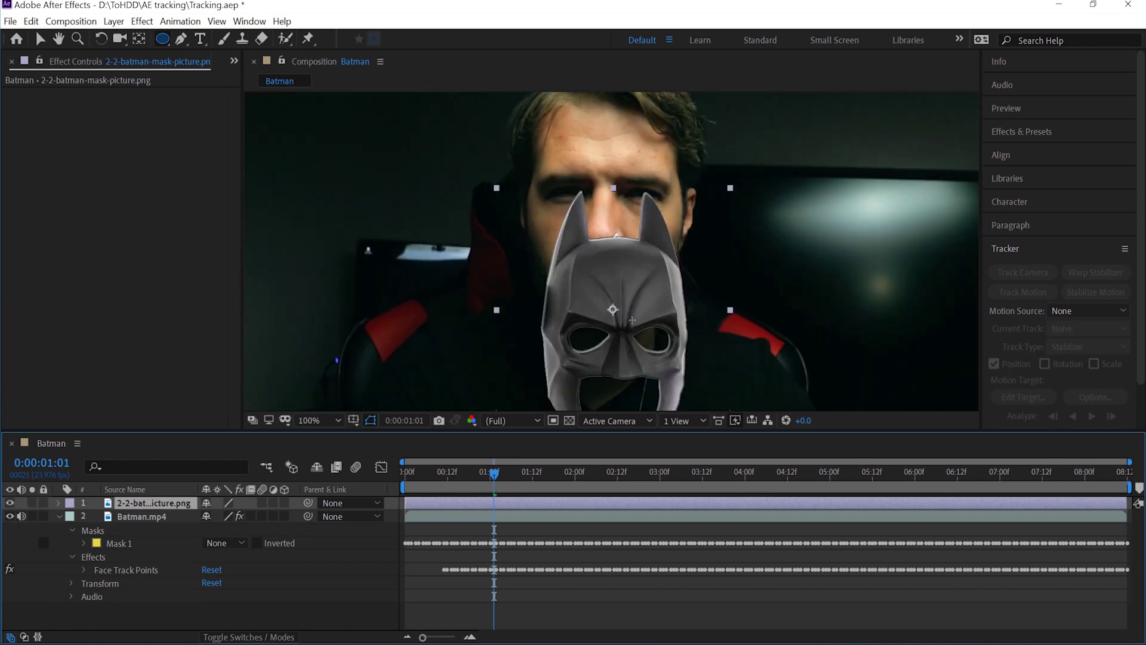
left_click_drag(639, 314, 732, 365)
left_click_drag(636, 253, 638, 230)
key("comma")
key("comma")
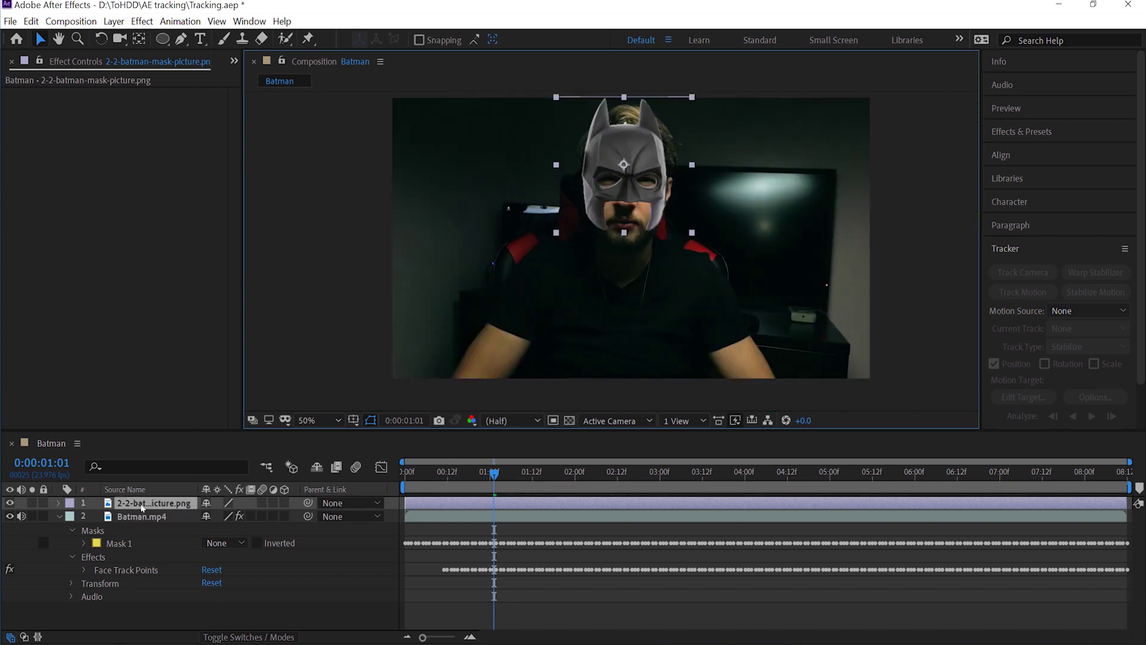
left_click(142, 507)
right_click(122, 506)
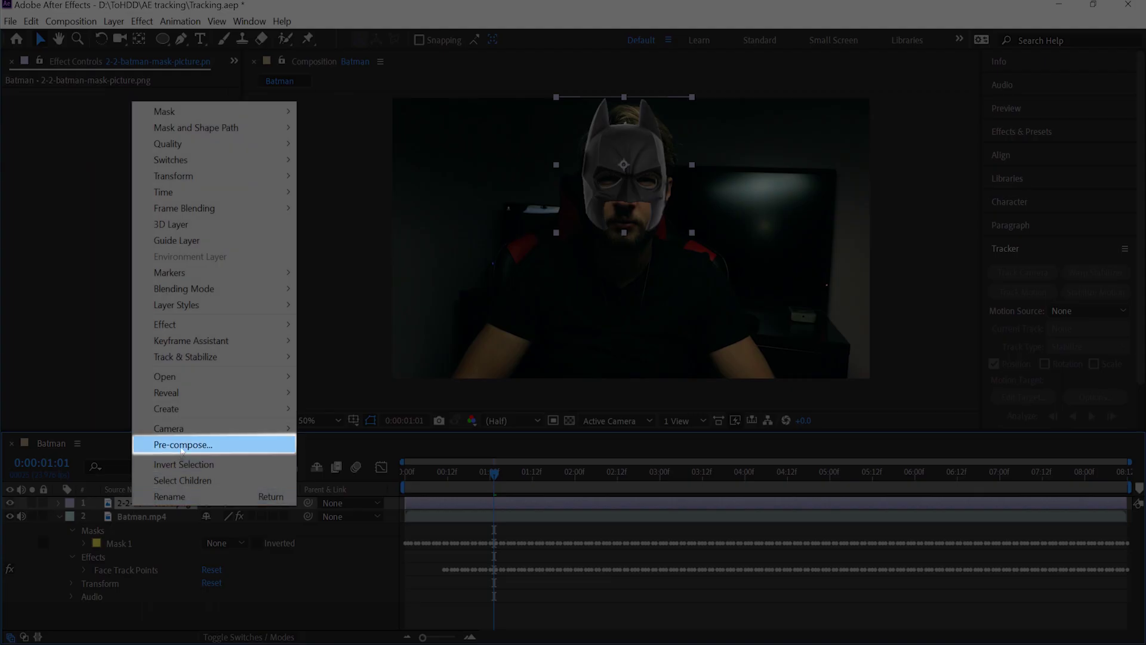
Step: Pre-compose the mask layer as 'B-Mask', moving all attributes into the new composition
left_click(182, 445)
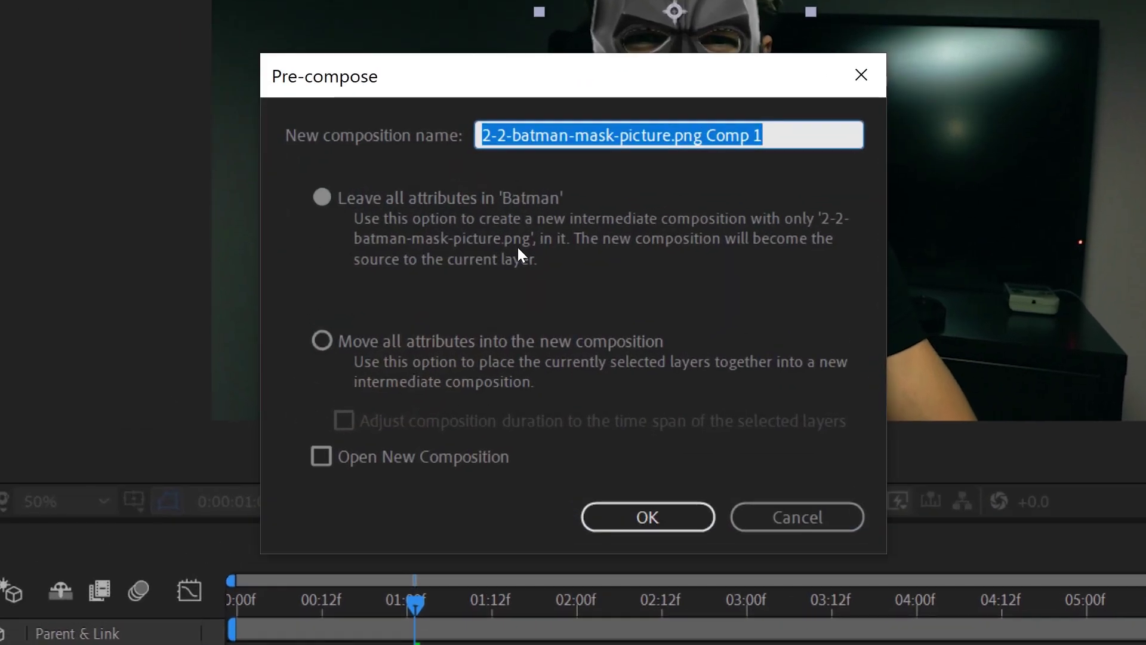
type("B-Mask")
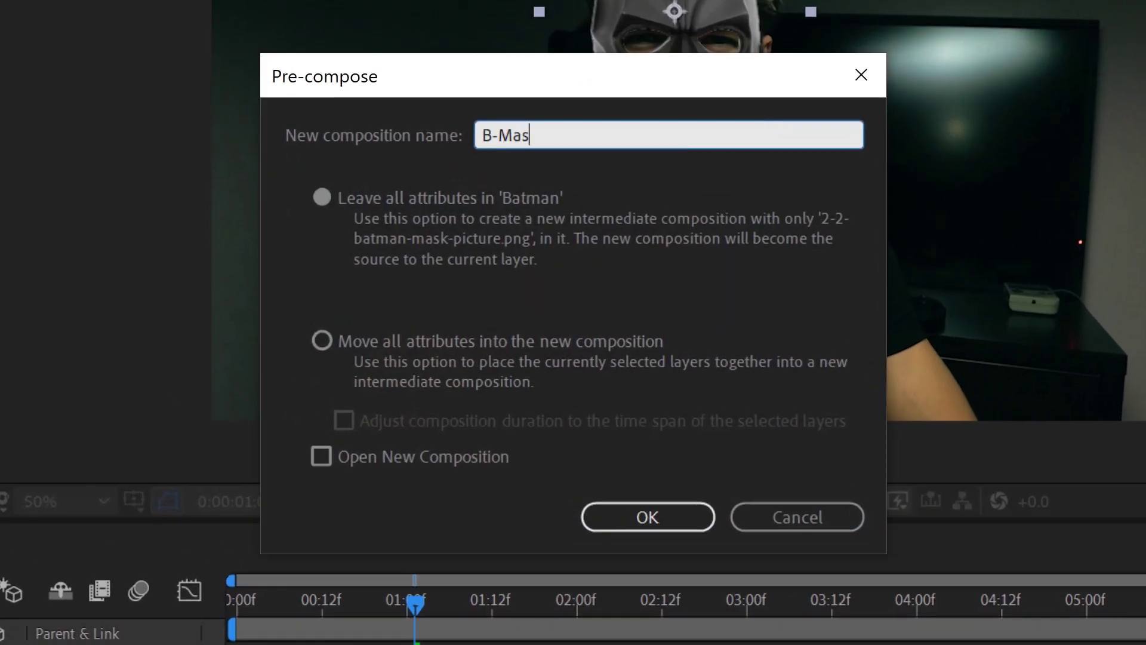
left_click(341, 337)
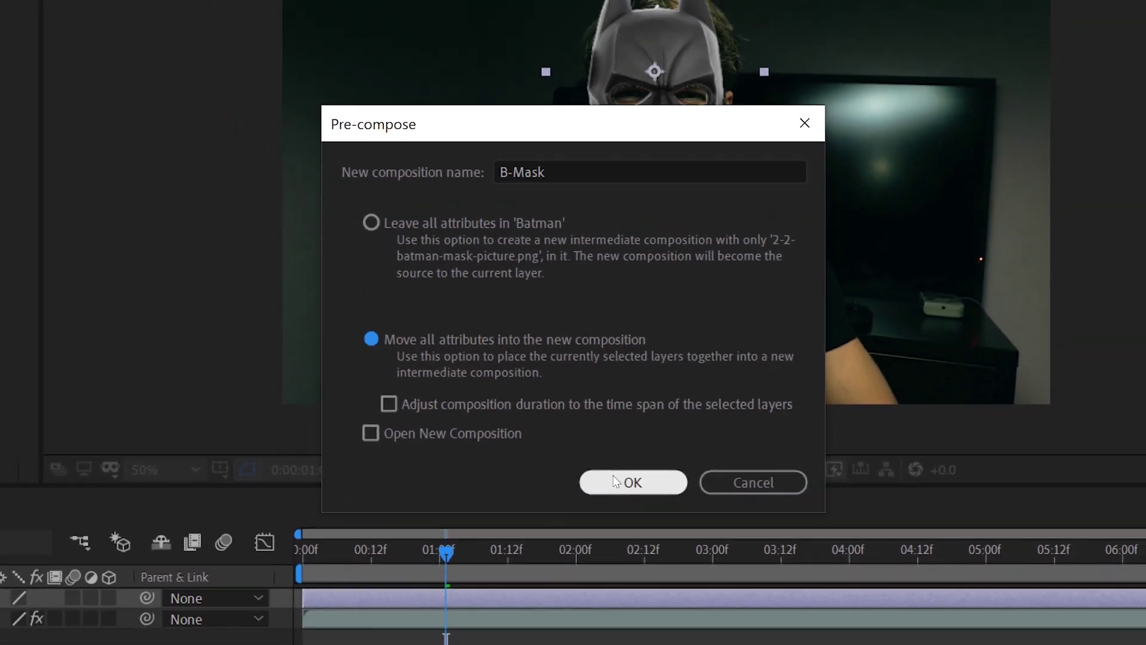
left_click(629, 517)
left_click(8, 580)
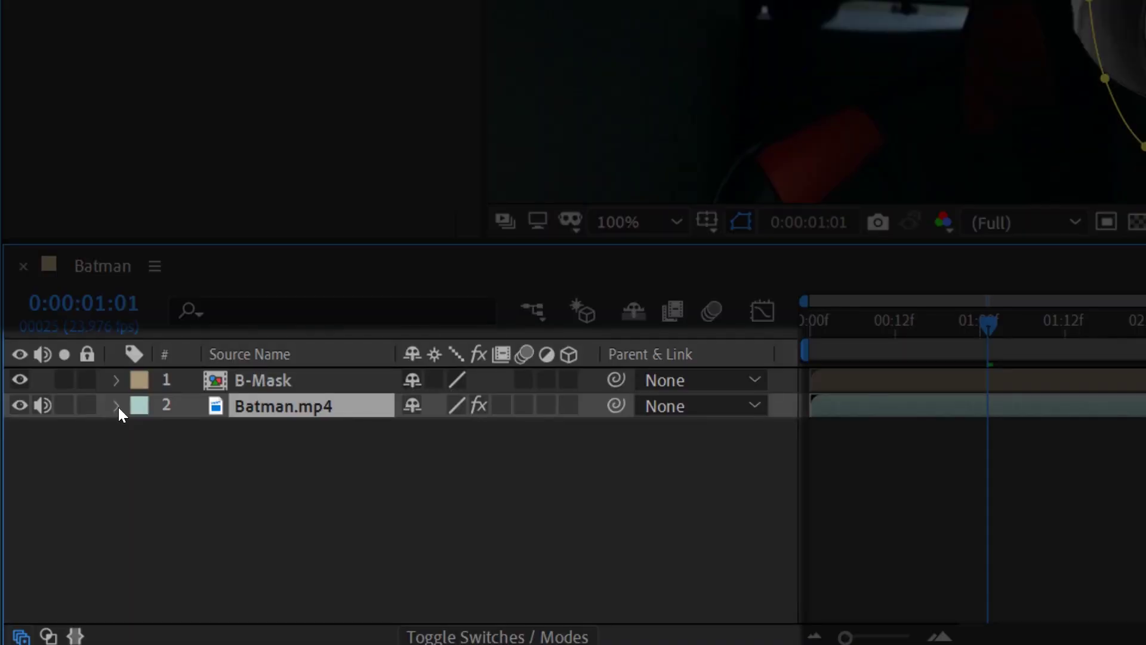
Step: Reveal Batman.mp4's Face Track Points on the face and switch to the Puppet Position Pin tool
left_click(117, 406)
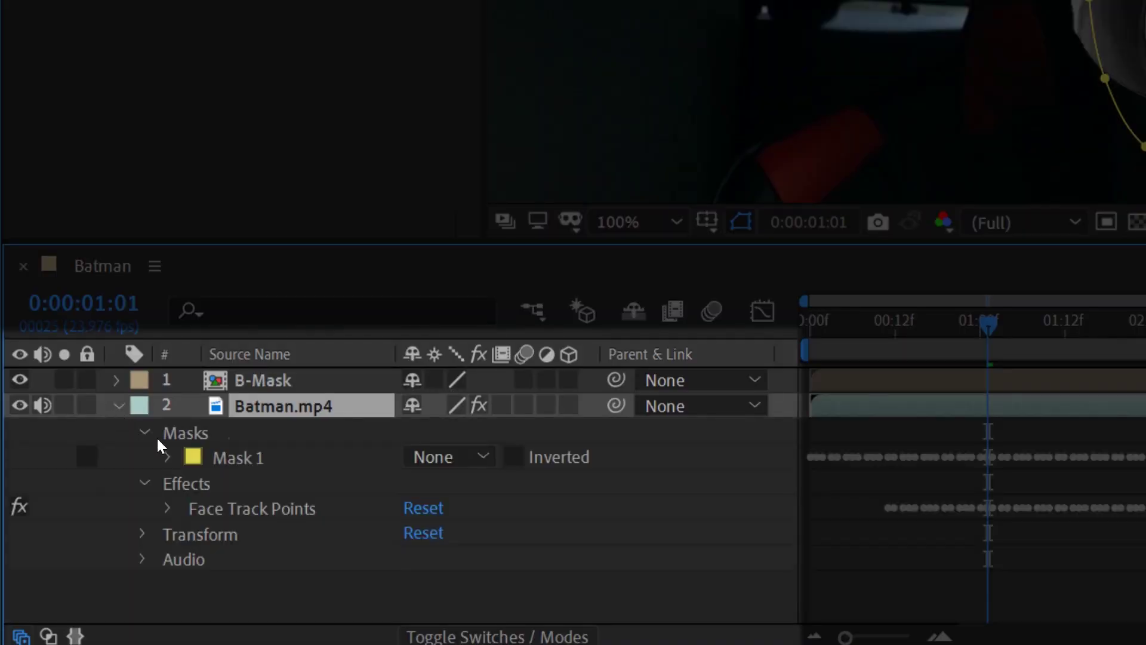
left_click(226, 511)
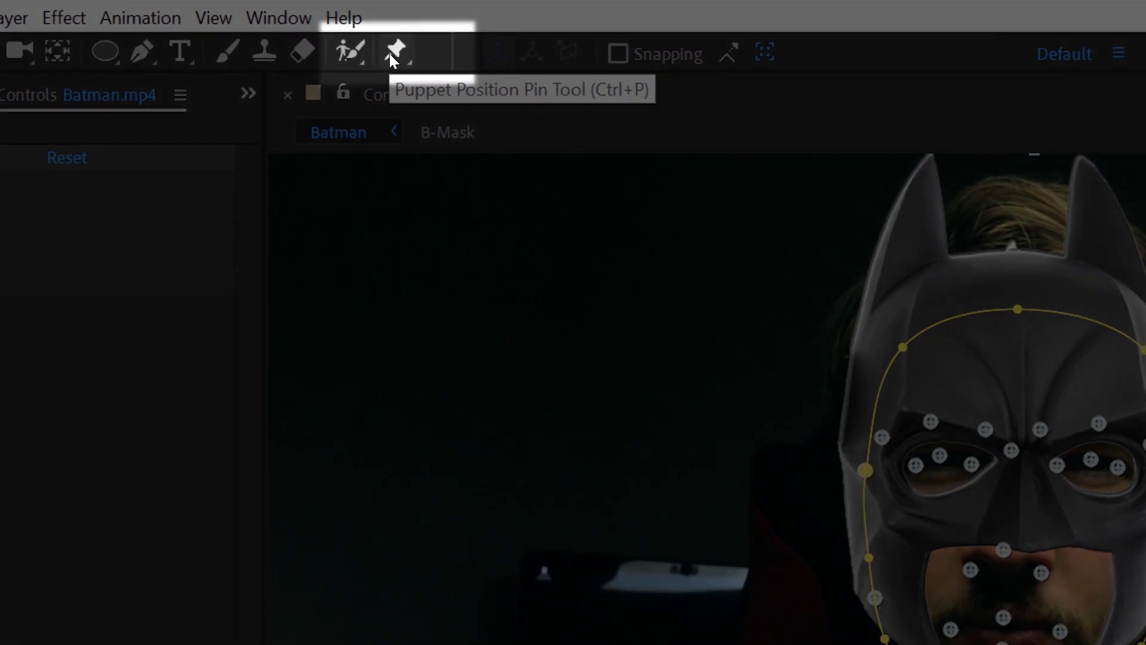
left_click(394, 50)
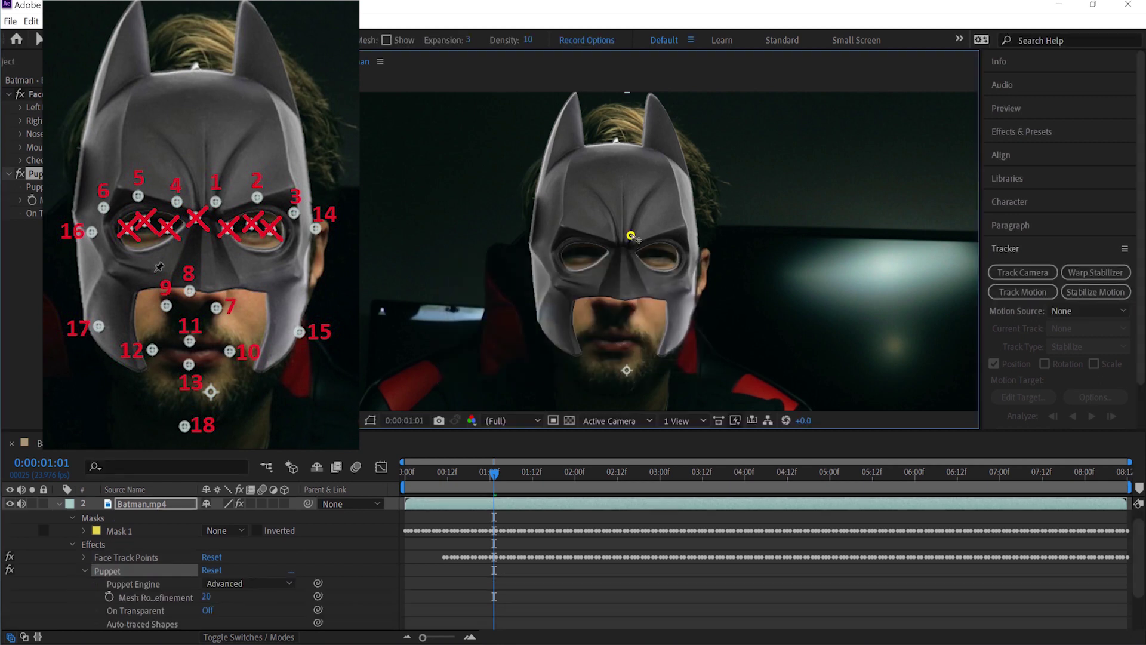
Step: Toggle between the Face Track Points and the Puppet pins to compare their positions
left_click(126, 558)
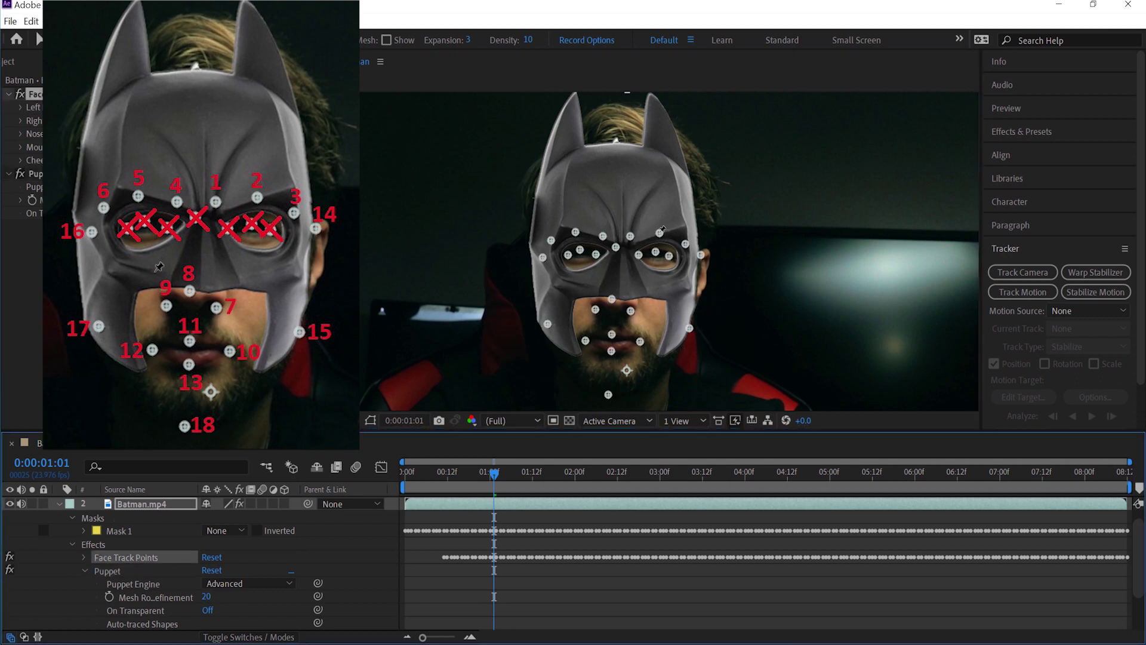
left_click(662, 231)
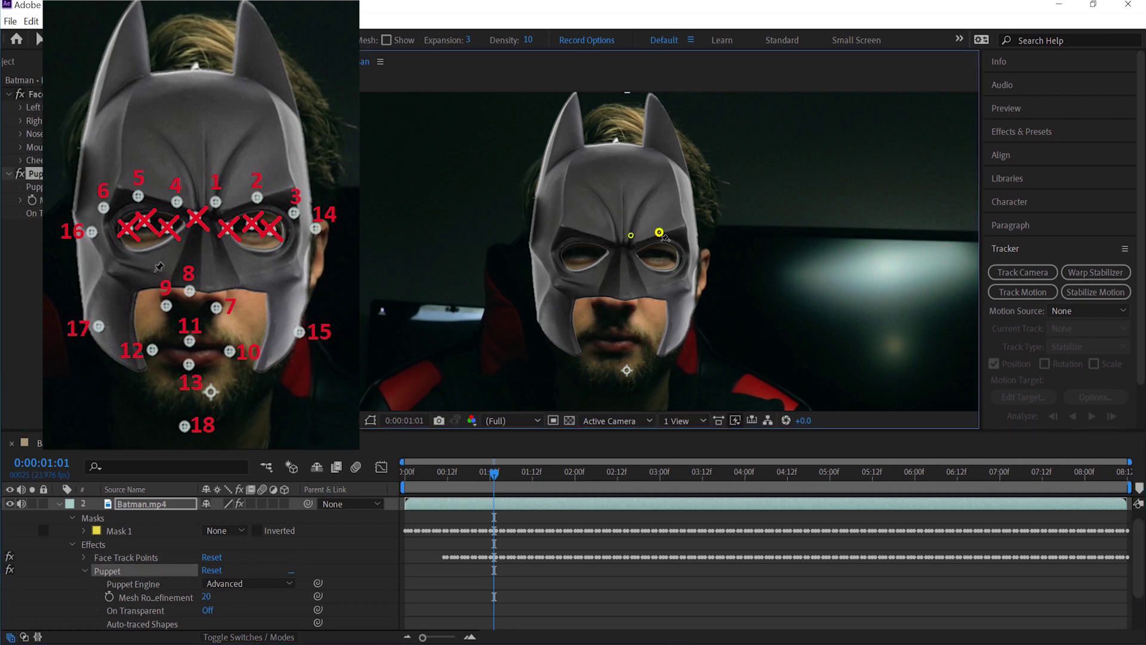
left_click(137, 558)
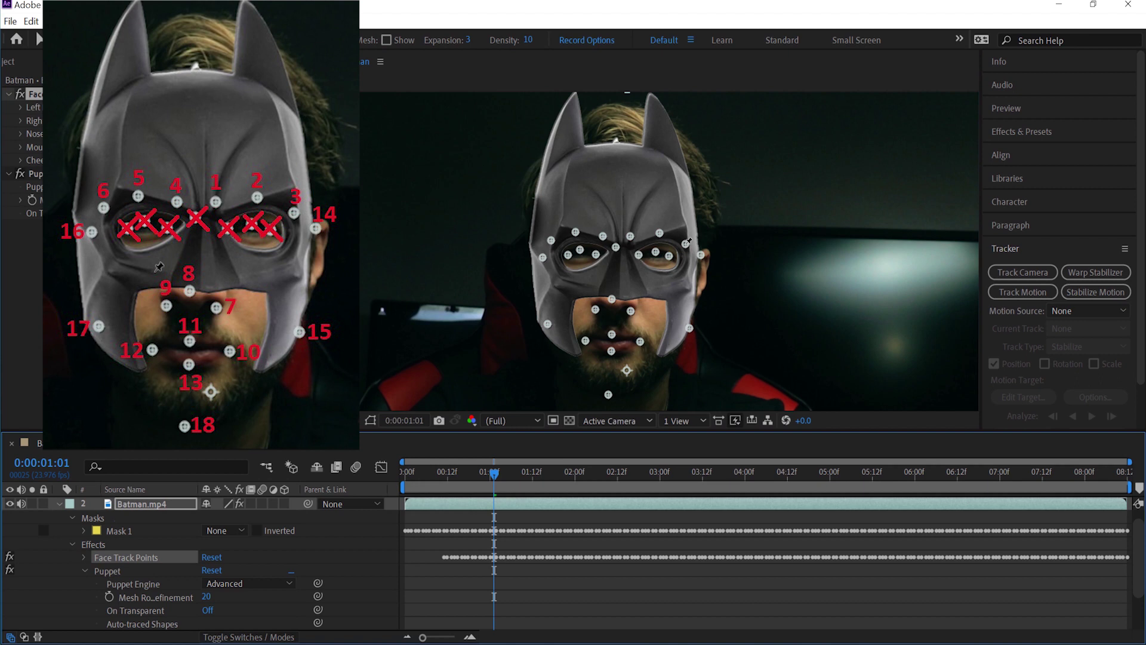
left_click(688, 241)
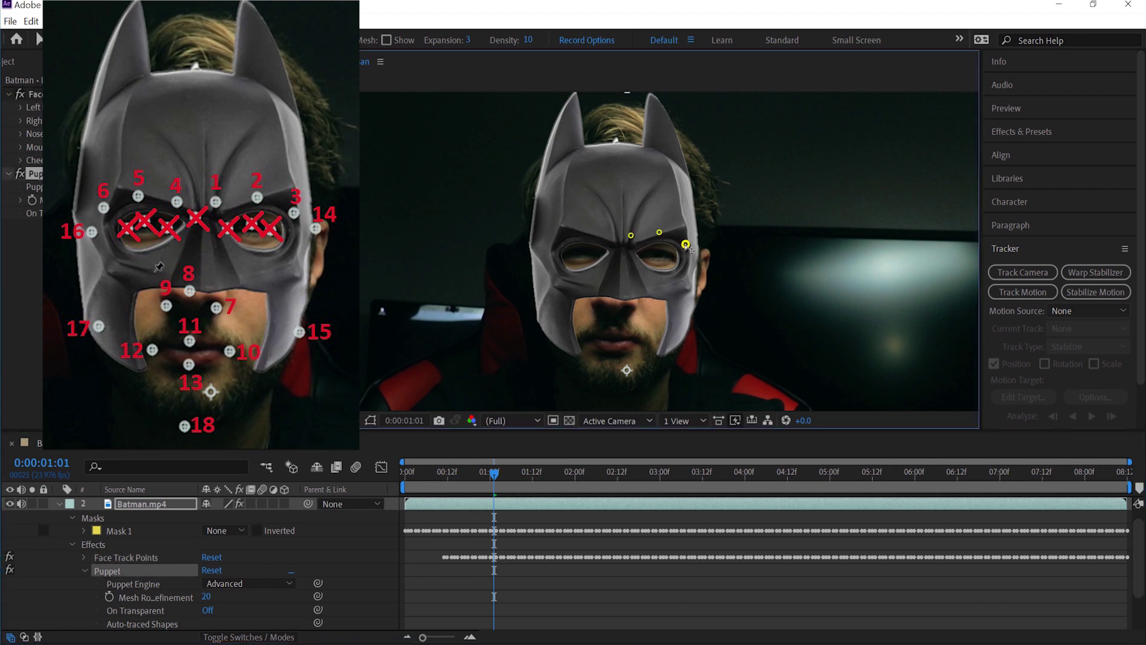
left_click(150, 558)
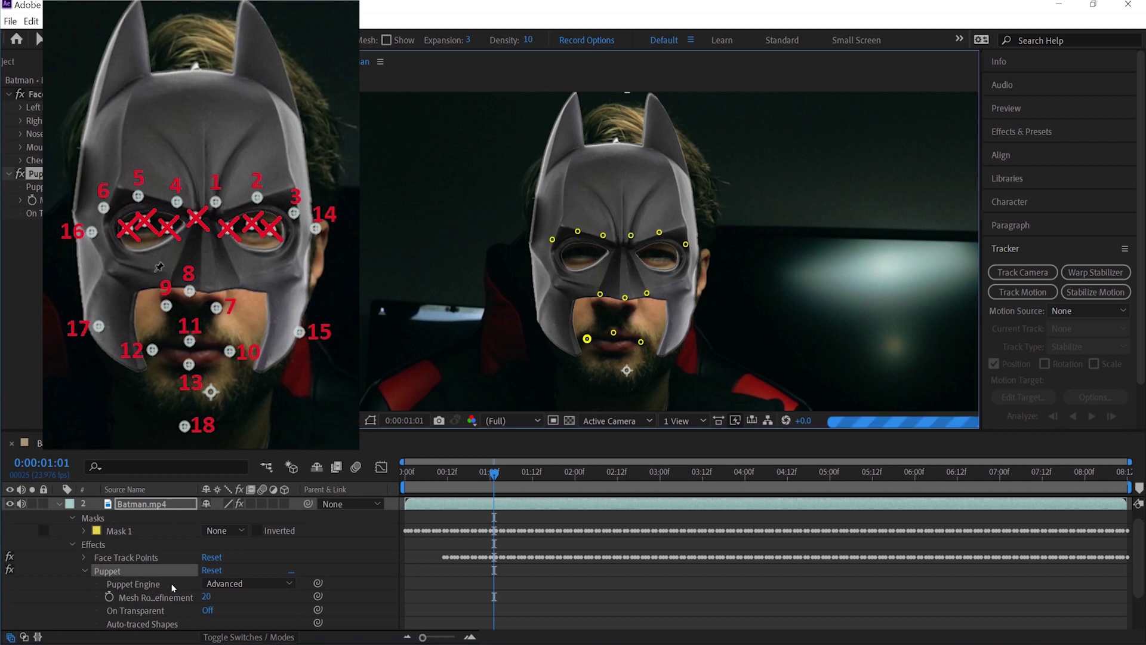
Step: Add two puppet pins at the chin and check them against the tracked points
left_click(587, 339)
left_click(613, 351)
left_click(136, 559)
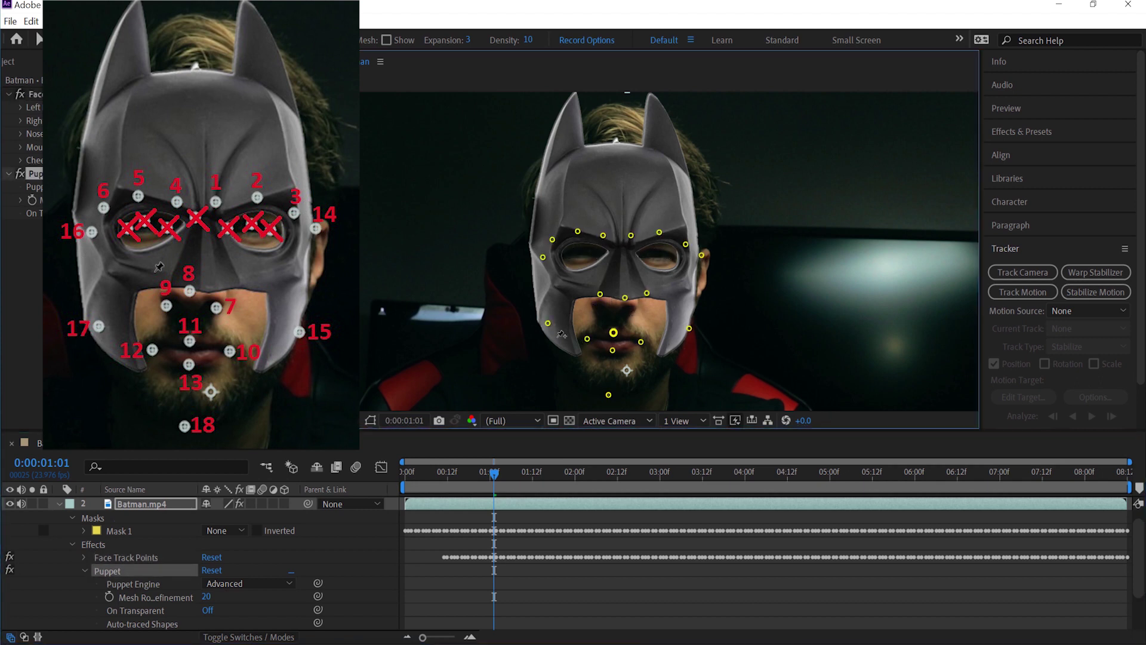
left_click(592, 377)
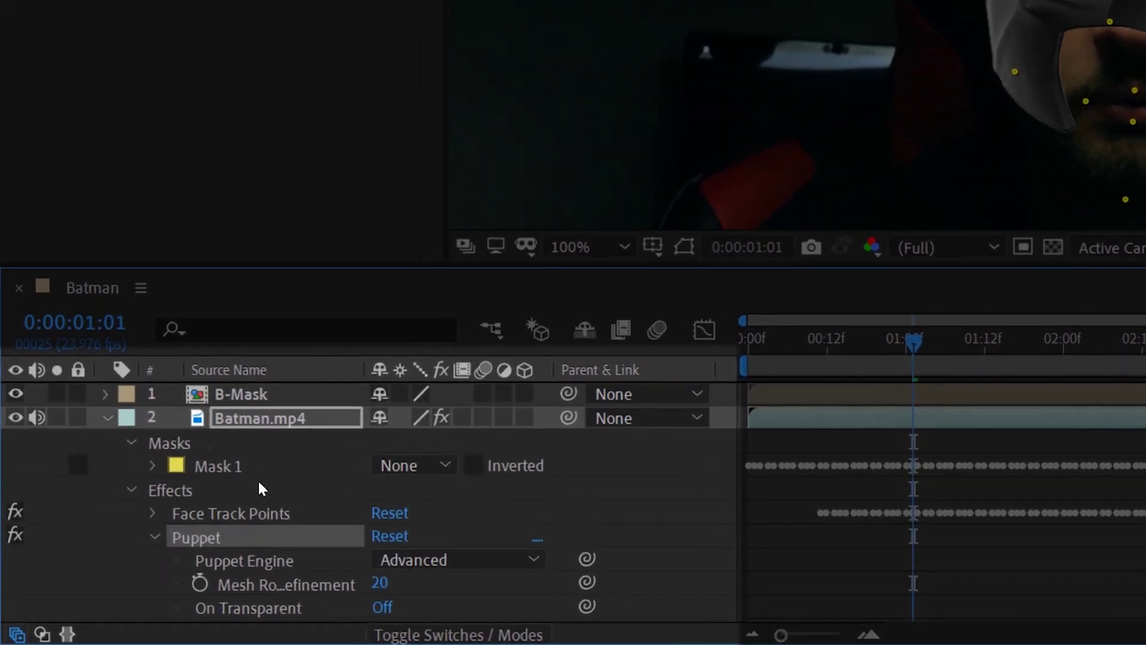
Step: Copy the Puppet effect onto B-Mask and delete the original from Batman.mp4
key("ctrl+c")
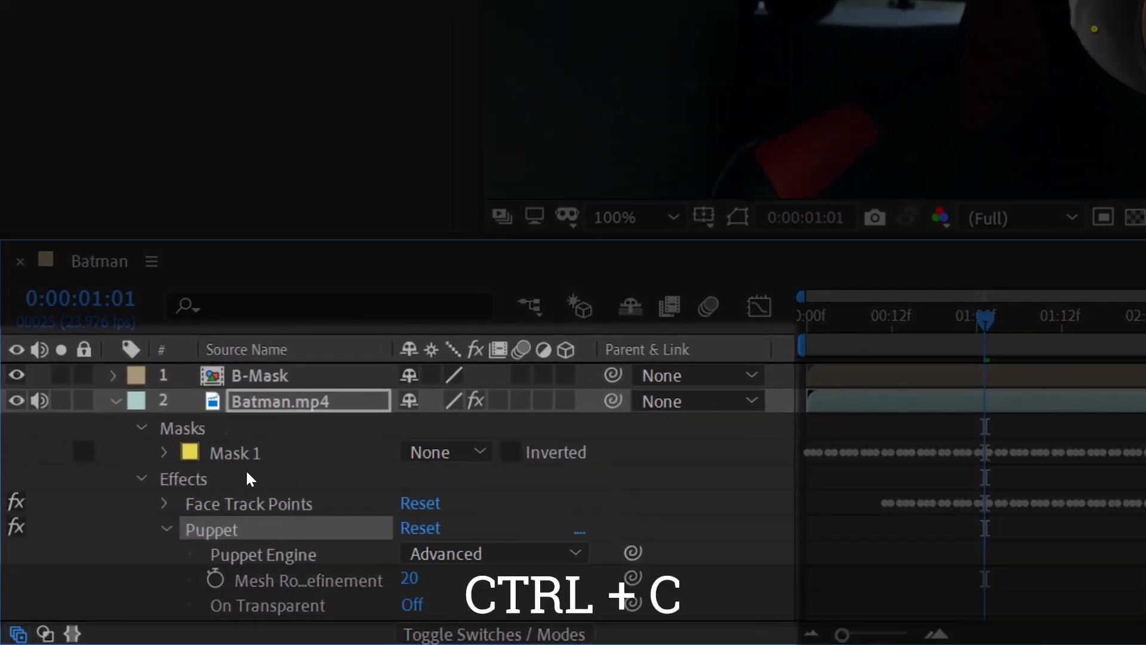
left_click(263, 376)
key("ctrl+v")
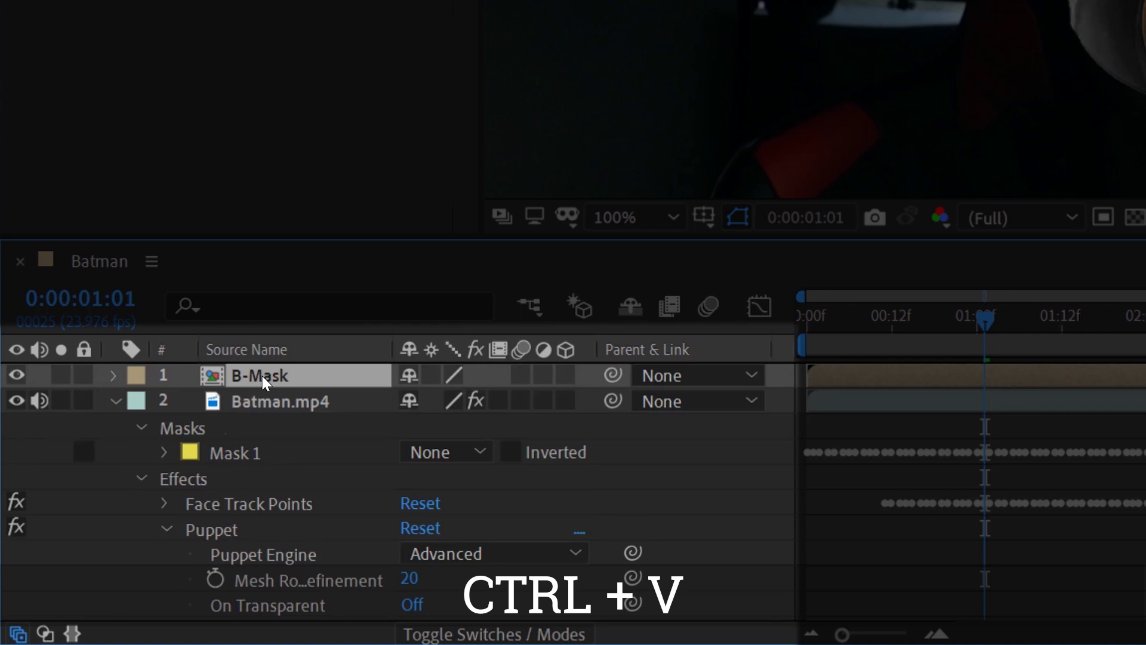
left_click(240, 412)
left_click(219, 528)
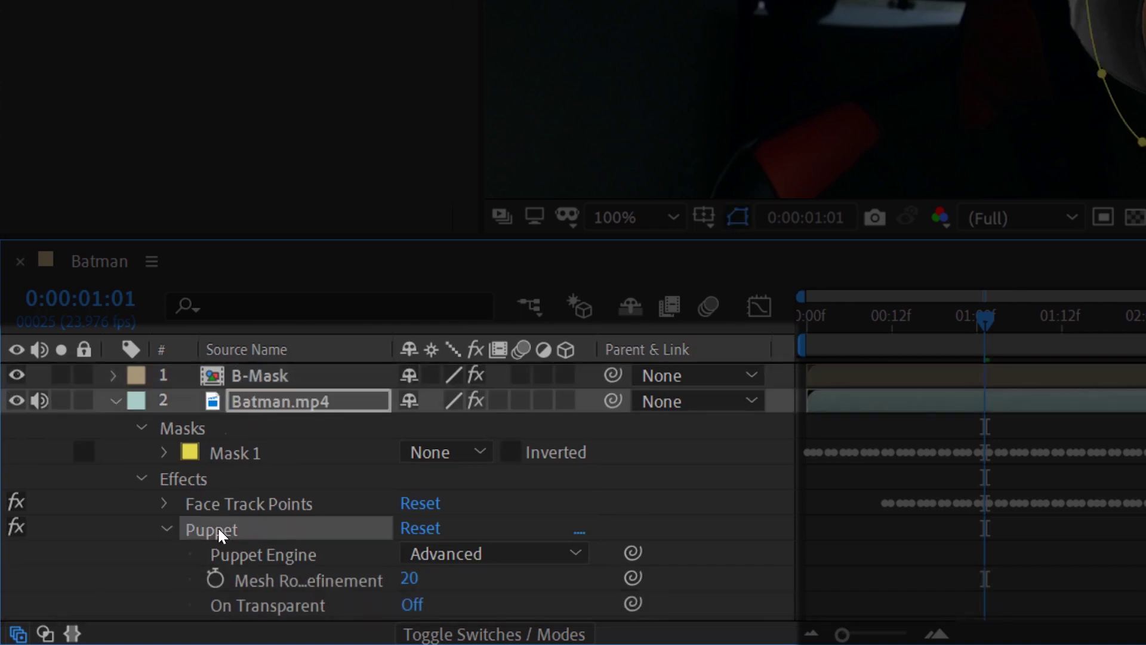
key("Delete")
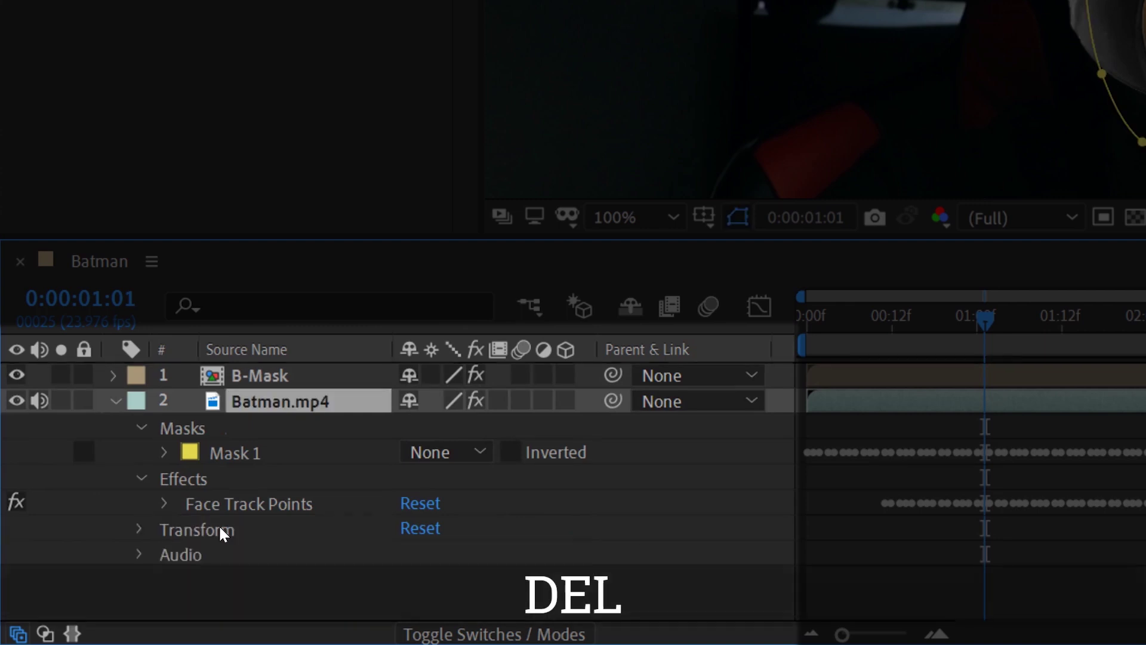
Step: Collapse Batman.mp4, enlarge the timeline, and expand B-Mask to show its Puppet effect
left_click(271, 378)
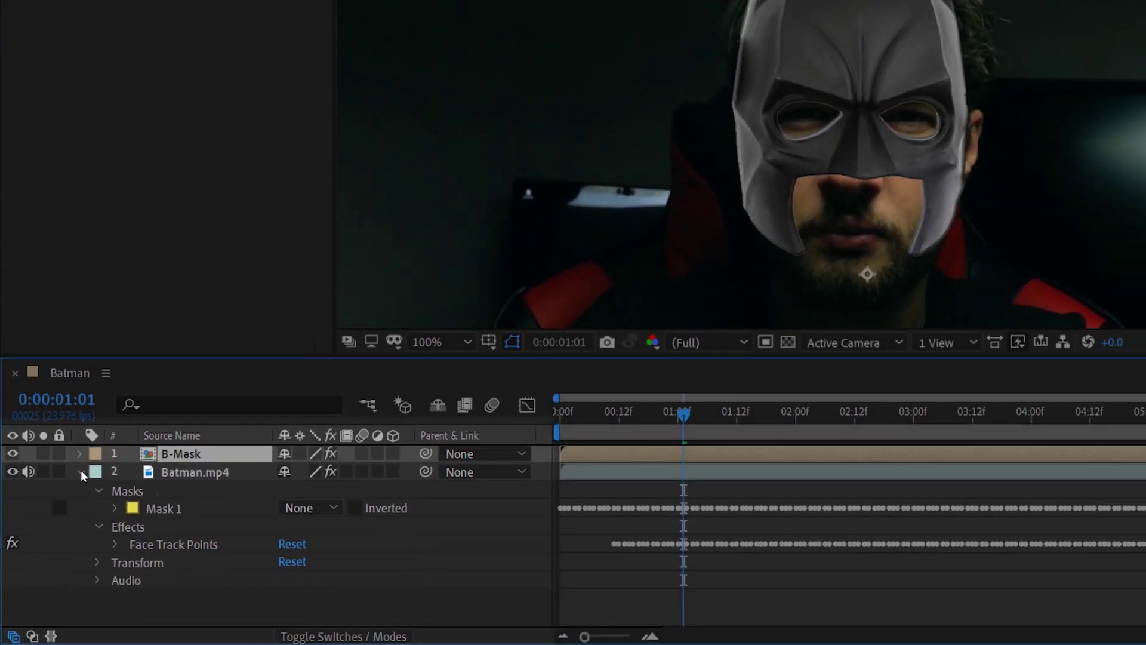
left_click(82, 472)
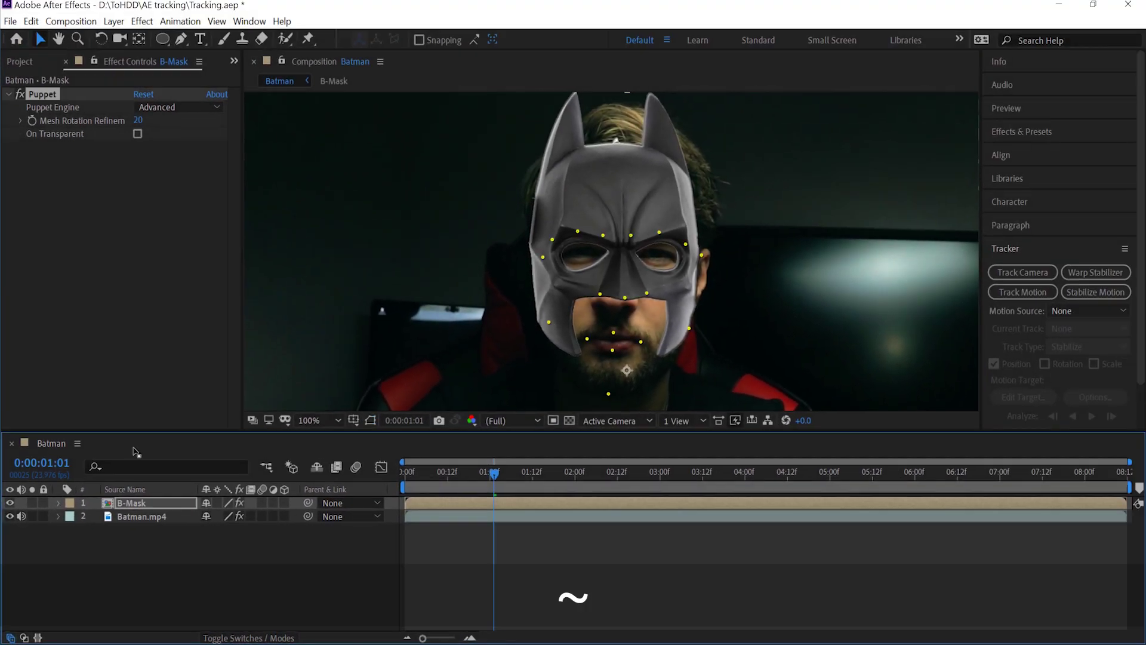
key("grave")
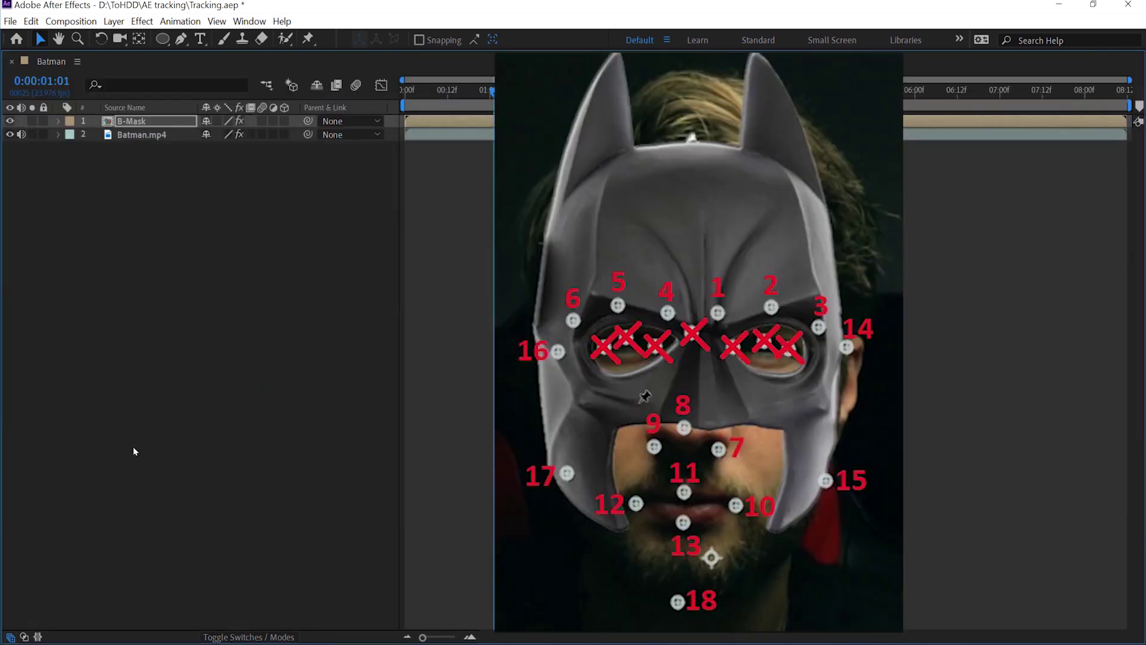
left_click(58, 121)
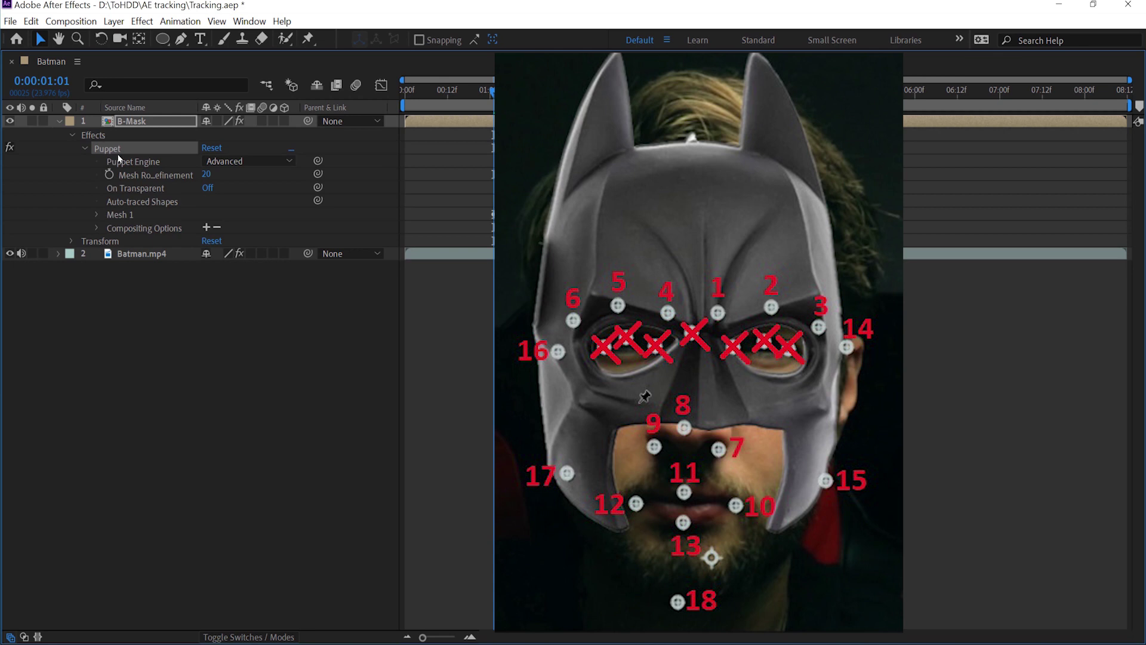
Step: List B-Mask's 18 puppet pins under Mesh 1 > Deform and expand Batman.mp4 toward Face Track Points
left_click(98, 215)
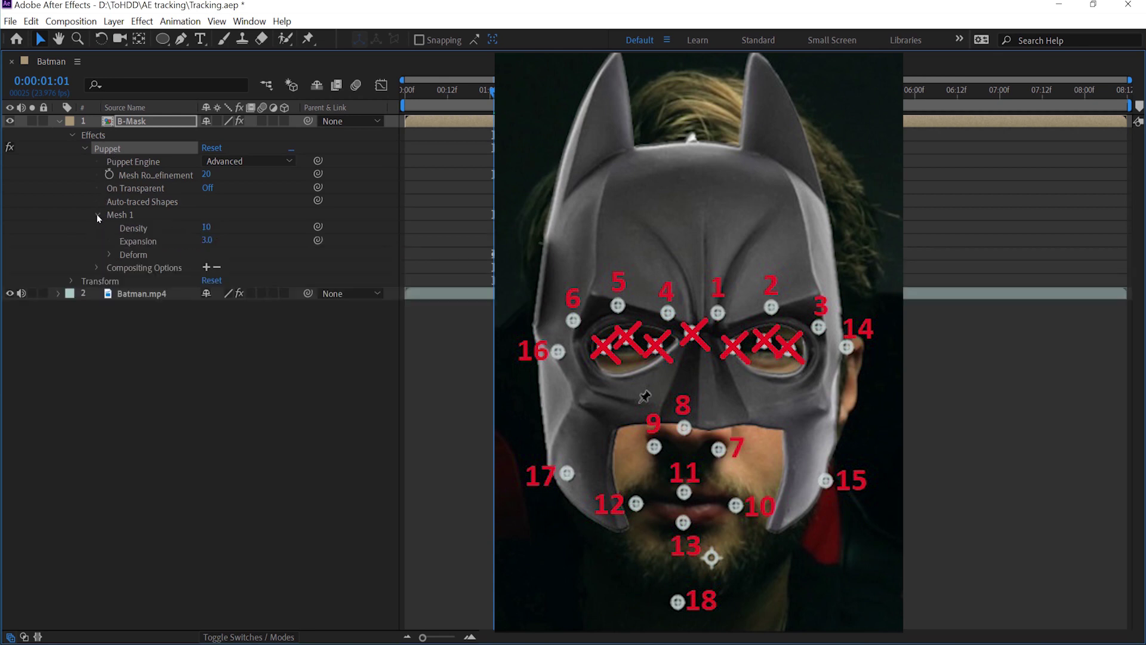
left_click(110, 255)
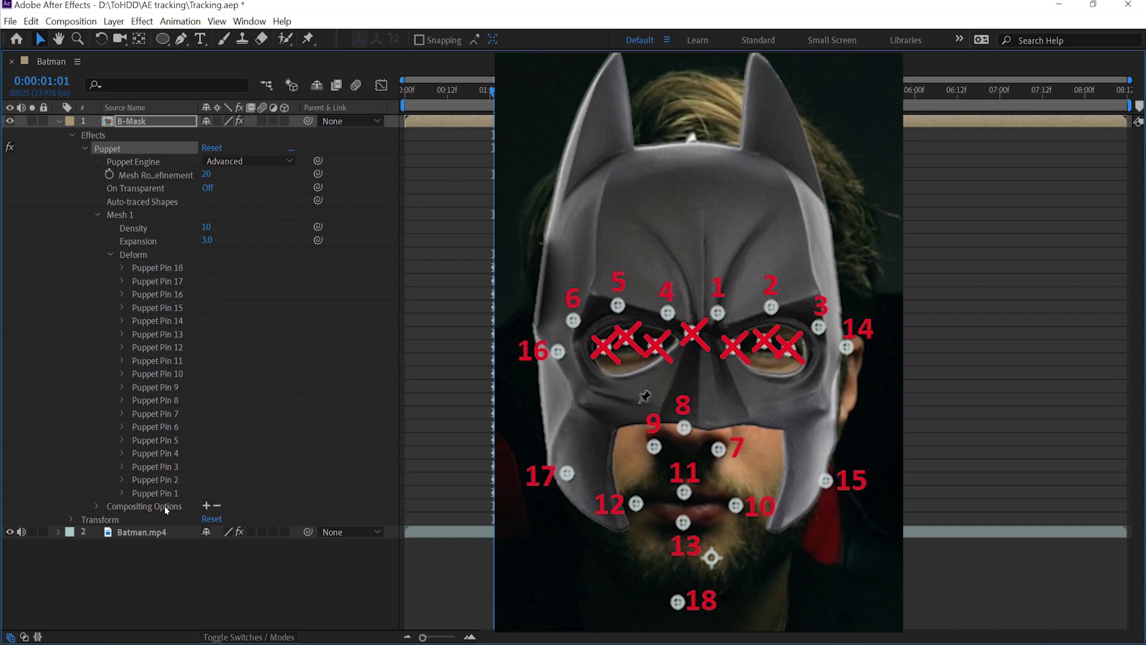
left_click(59, 532)
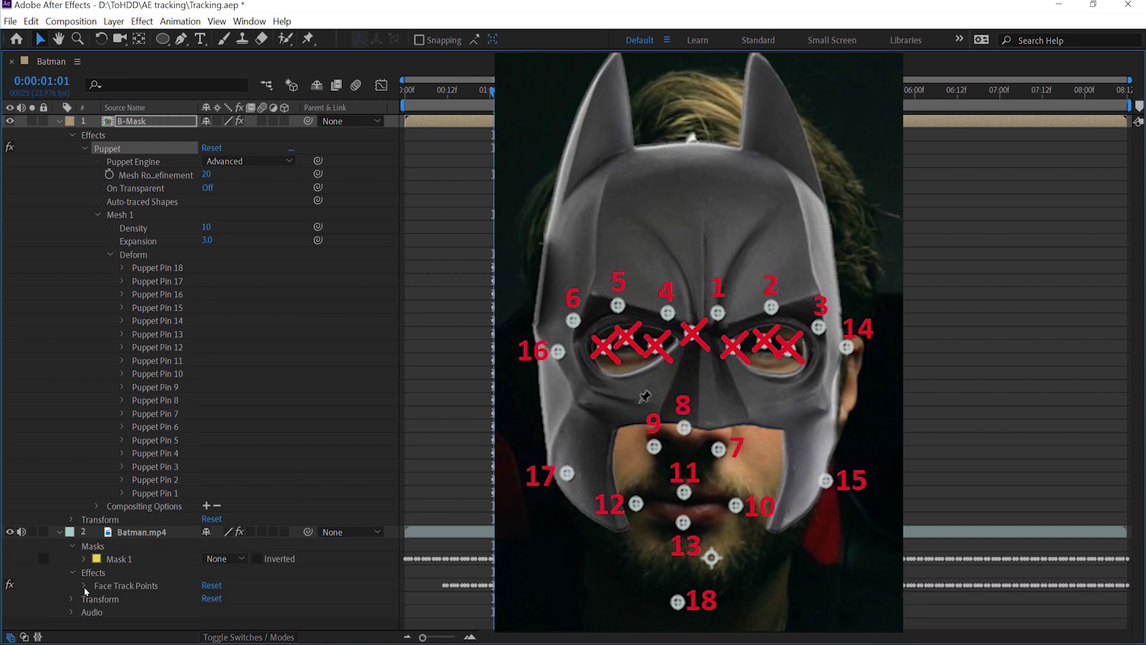
scroll(152, 517, "down", 3)
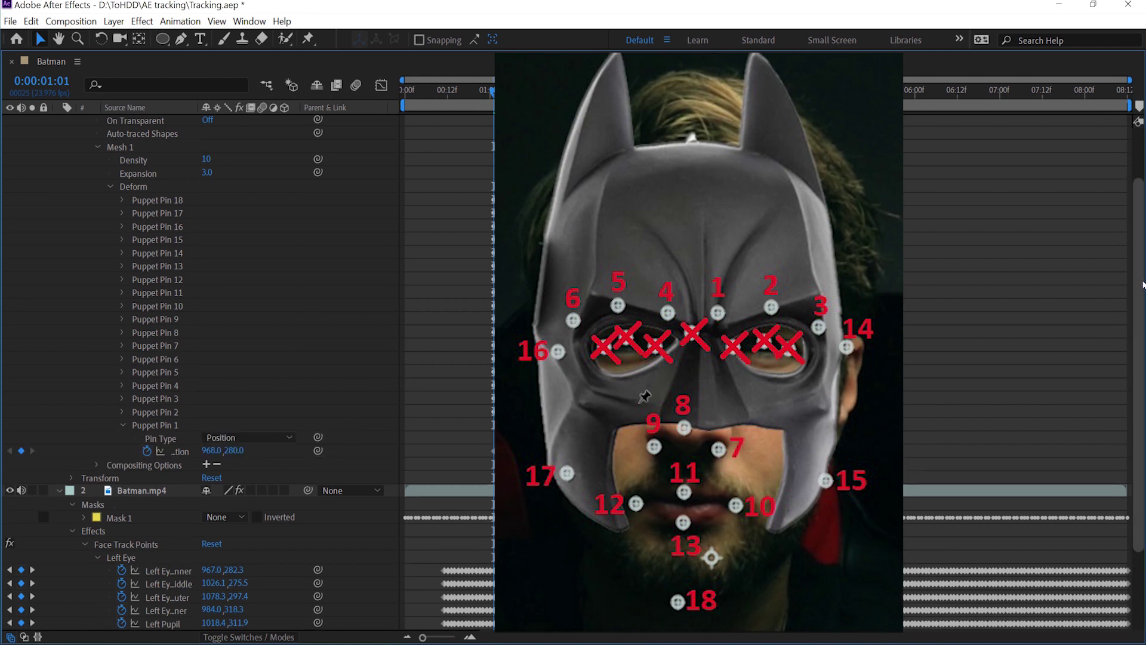
Step: Pick-whip Puppet Pins 1–3 Position to Left Eye Inner, Middle and Outer; Pin 3 reads 1078.3, 297.4
scroll(1139, 341, "down", 3)
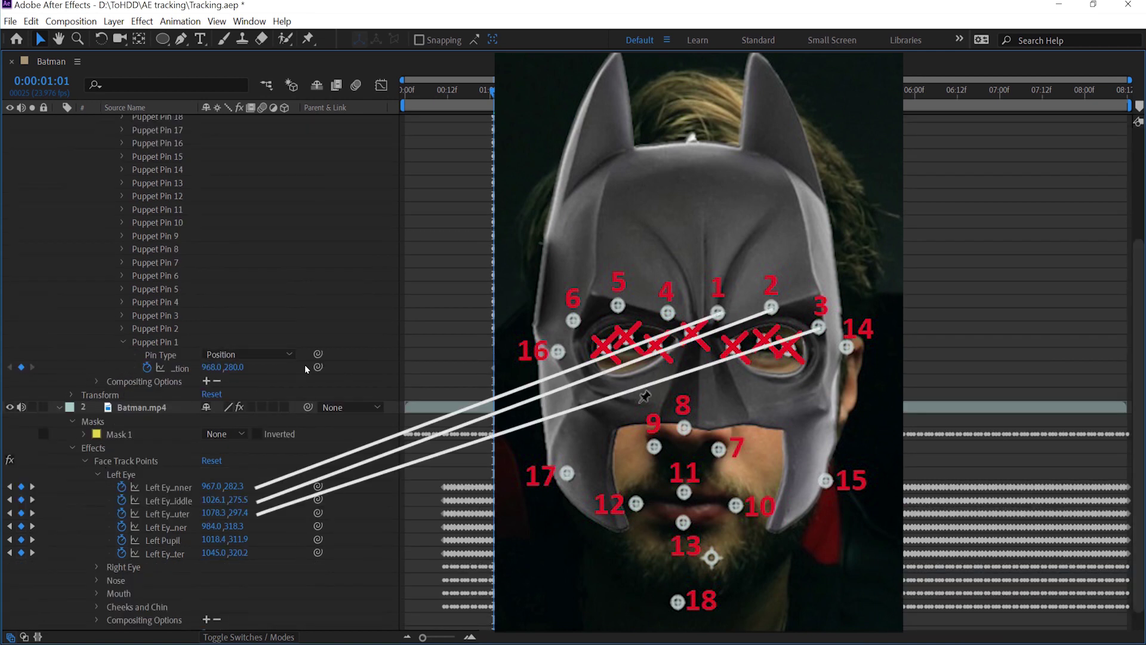
left_click_drag(319, 368, 176, 490)
left_click(123, 343)
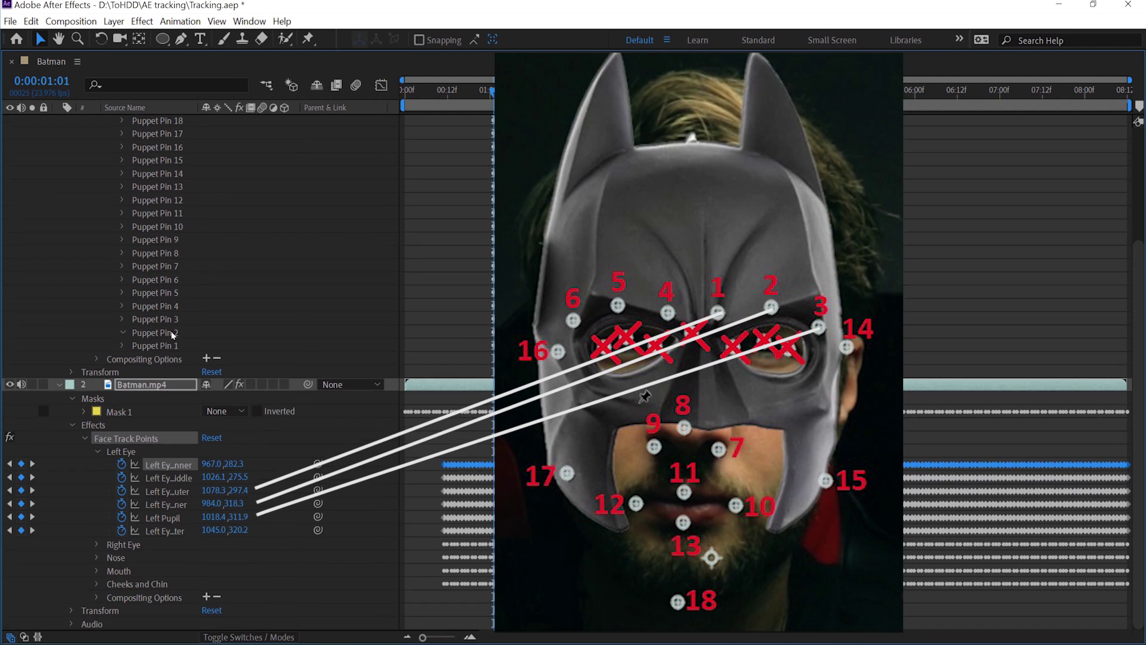
left_click_drag(316, 357, 179, 504)
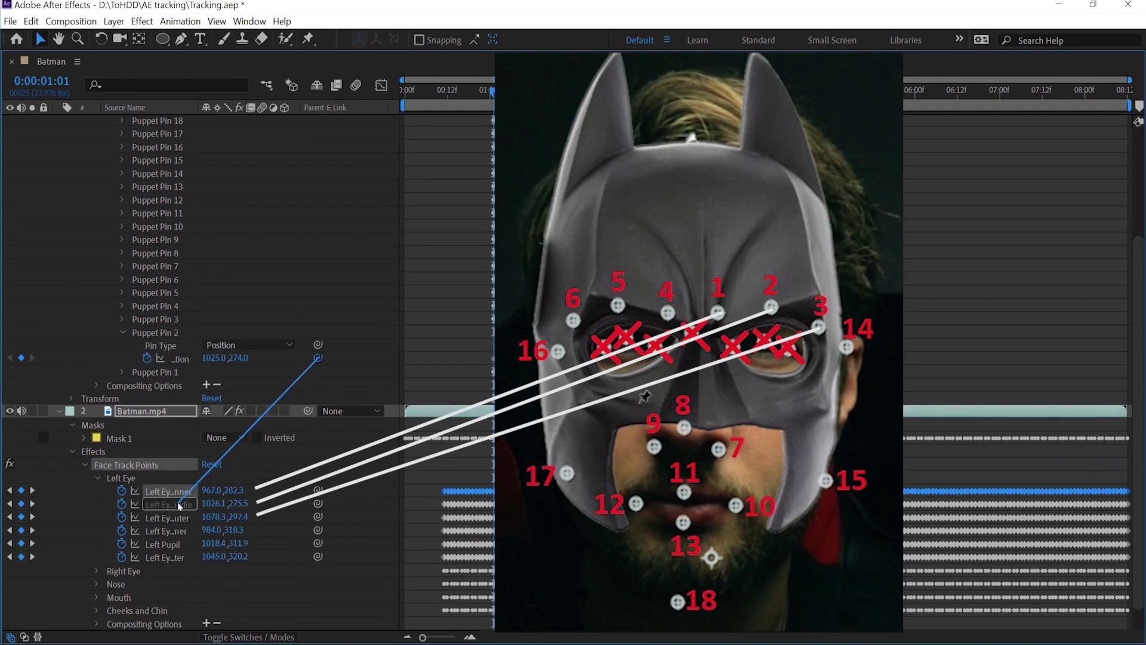
left_click(122, 326)
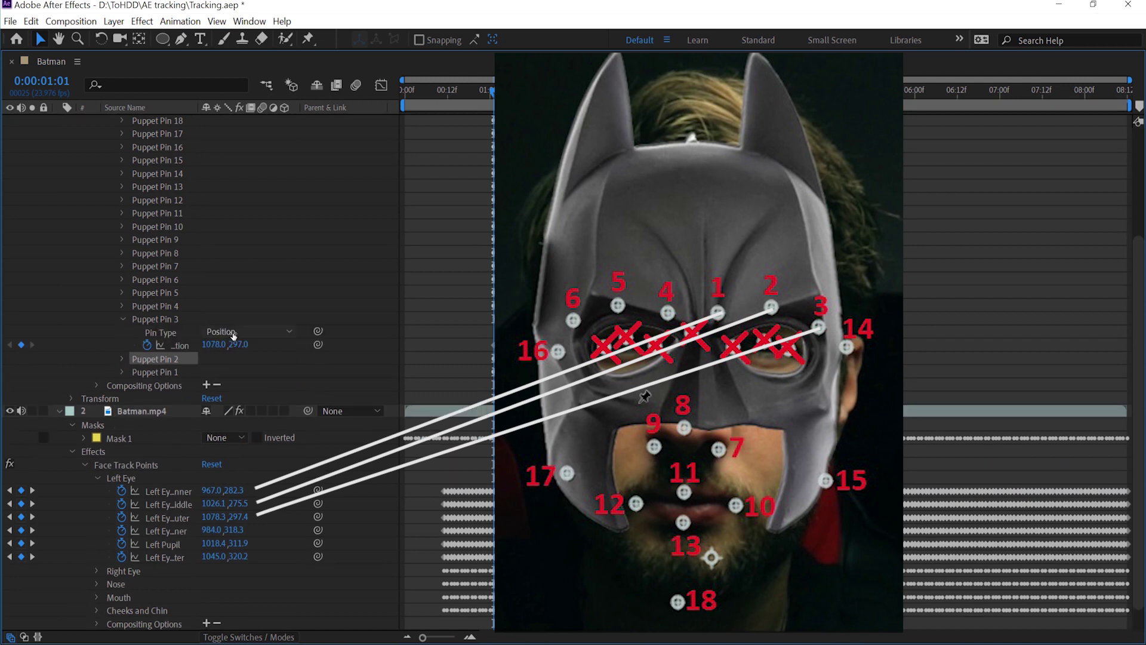
left_click_drag(314, 345, 179, 521)
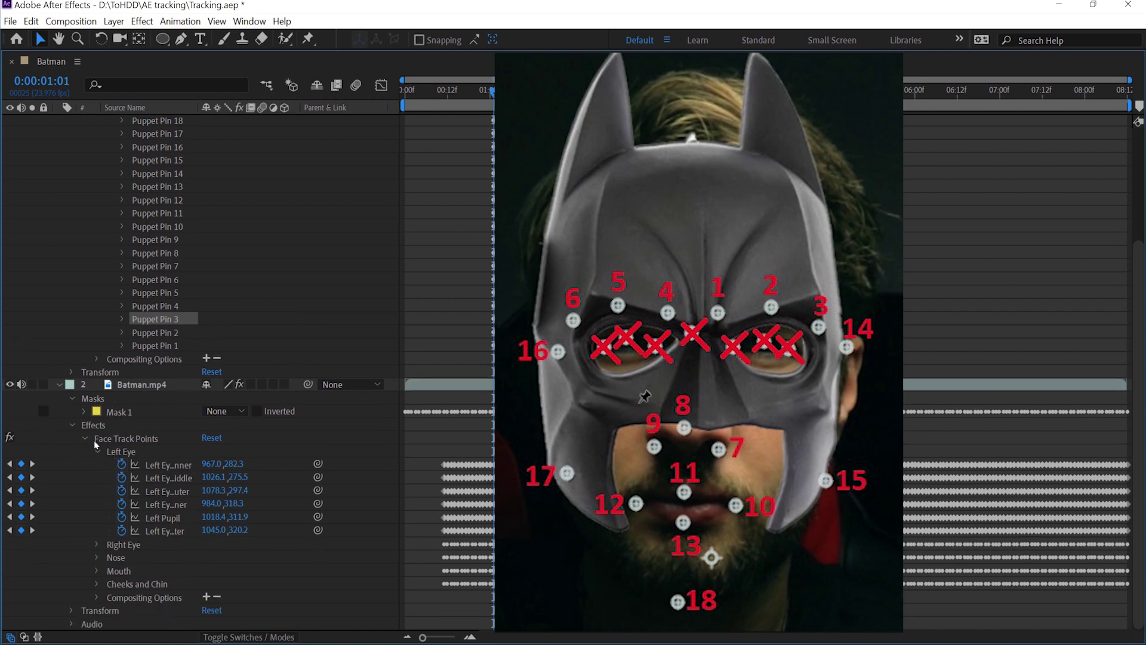
left_click(99, 453)
scroll(97, 463, "up", 3)
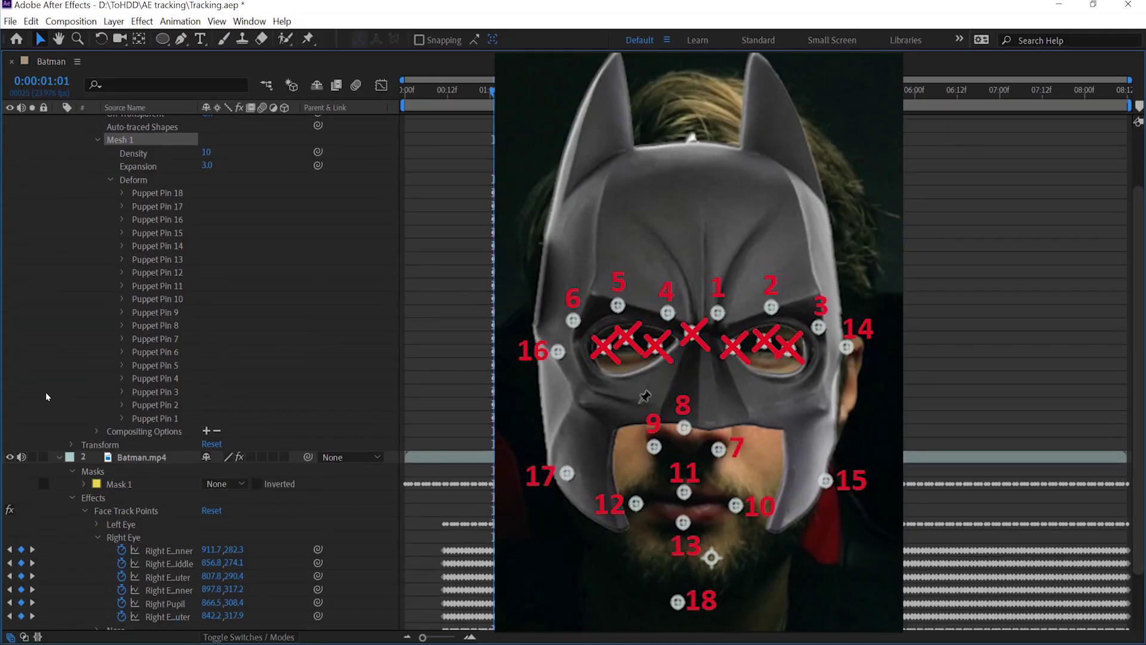
Step: Link Puppet Pins 4, 5 and 6 to the Right Eye inner, middle and outer track points
left_click(122, 377)
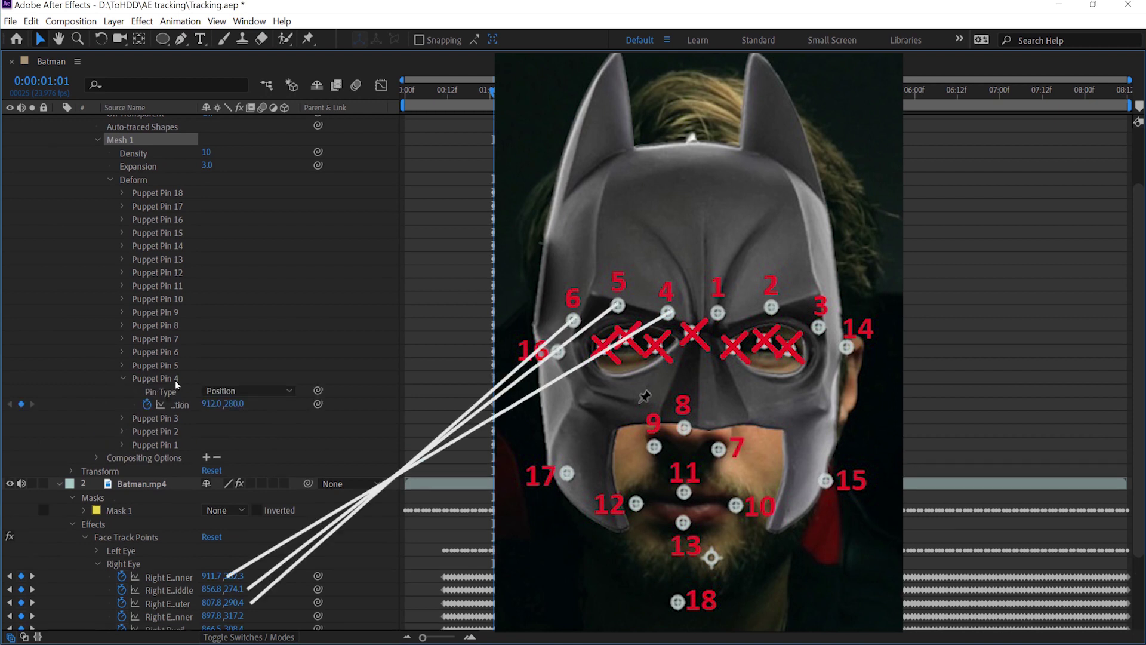
left_click_drag(318, 404, 167, 577)
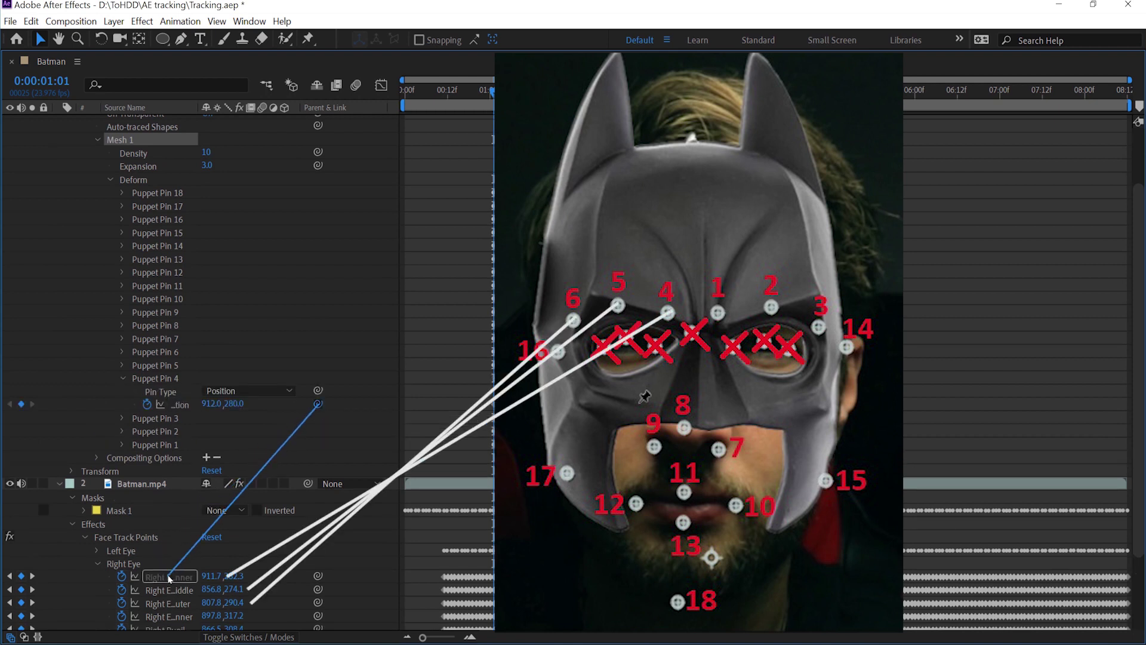
left_click(123, 373)
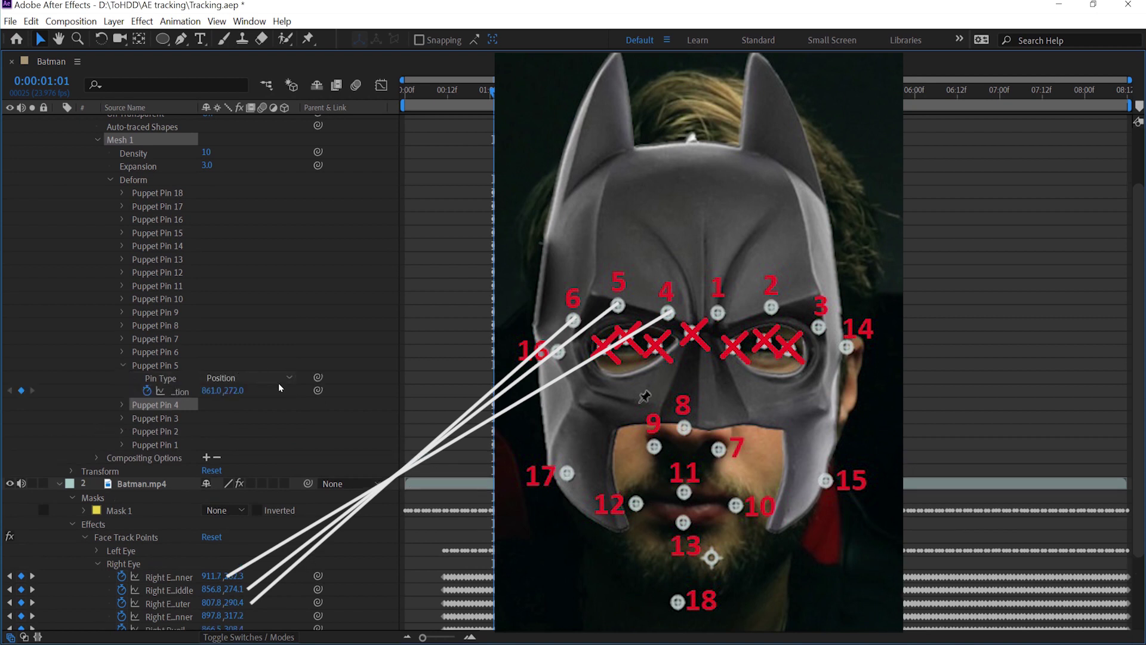
left_click_drag(318, 392, 171, 592)
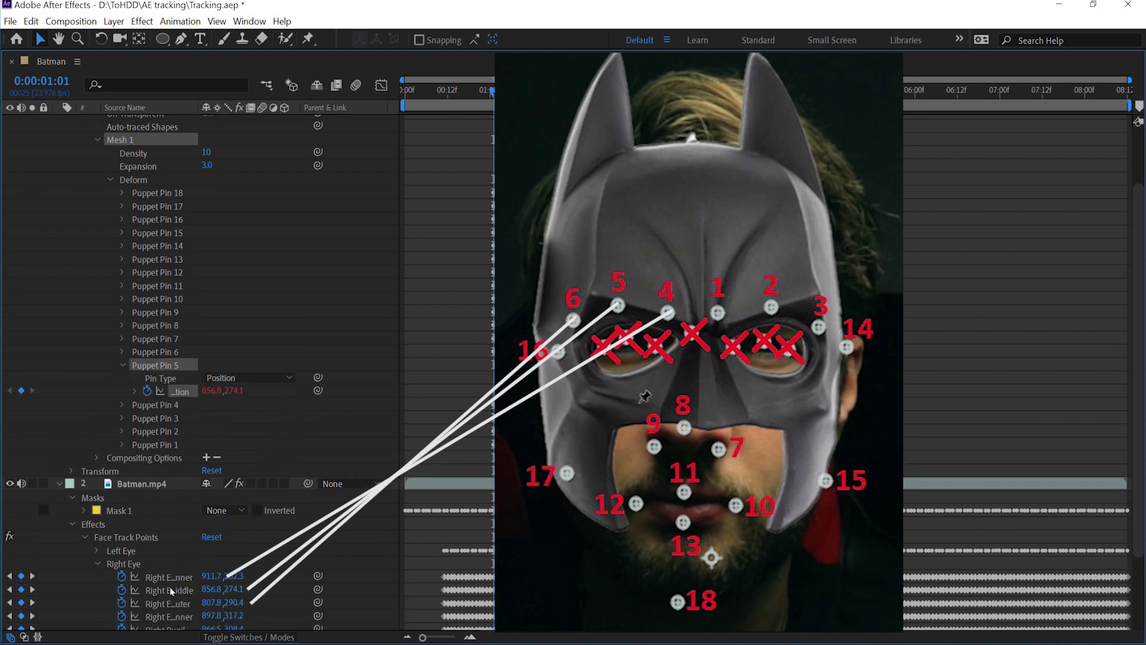
left_click(124, 366)
left_click(121, 352)
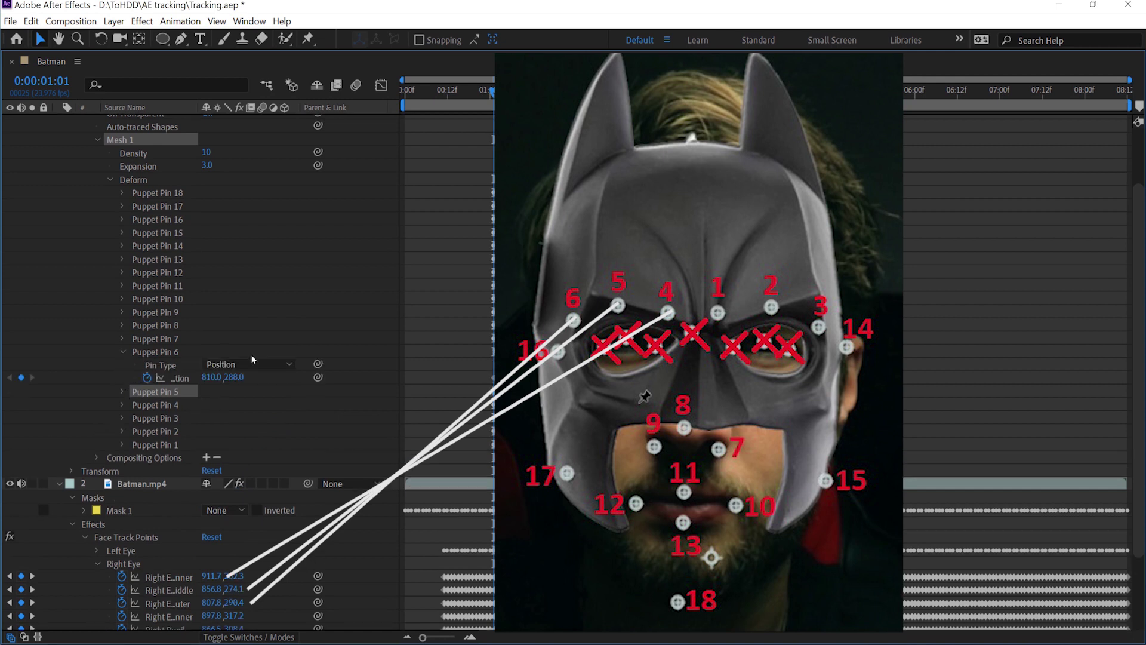
left_click_drag(317, 377, 175, 609)
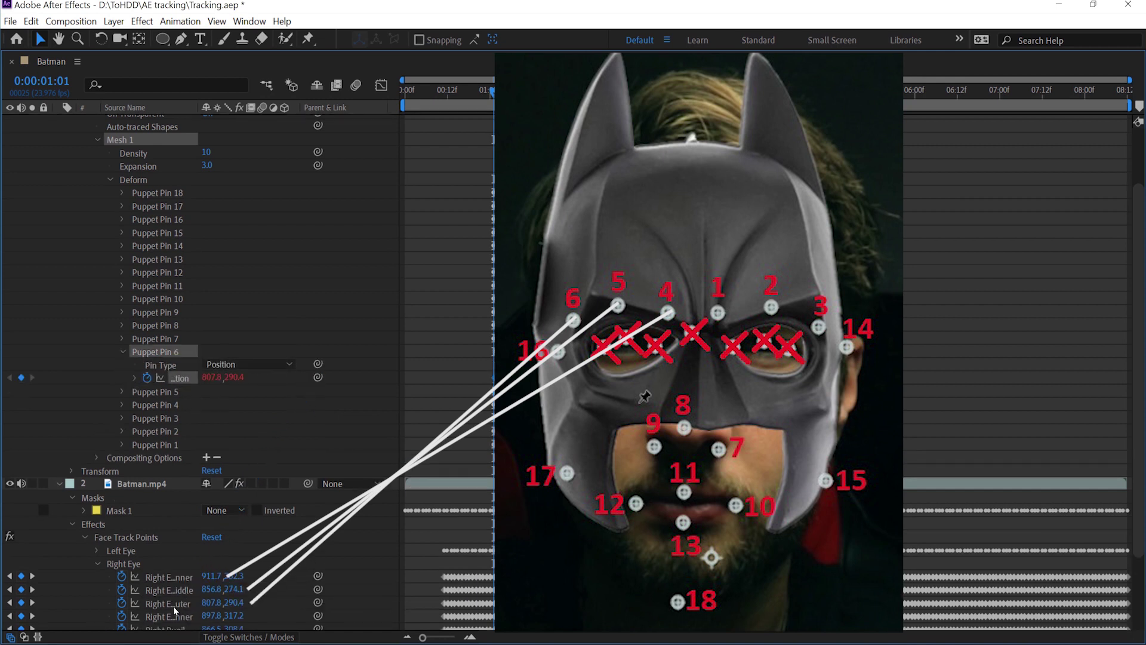
left_click(122, 353)
left_click(123, 339)
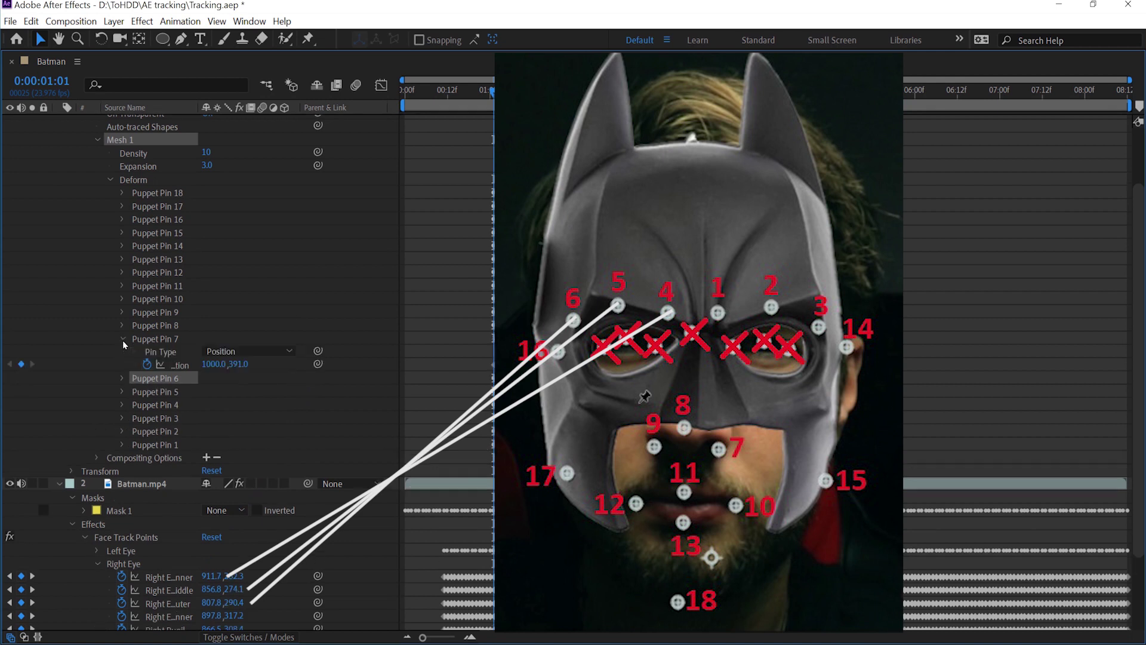
Step: Open the Nose group and link Pins 7, 8, 9 to Left Nostril, Nose Tip and Right Nostril
left_click(97, 564)
left_click(97, 577)
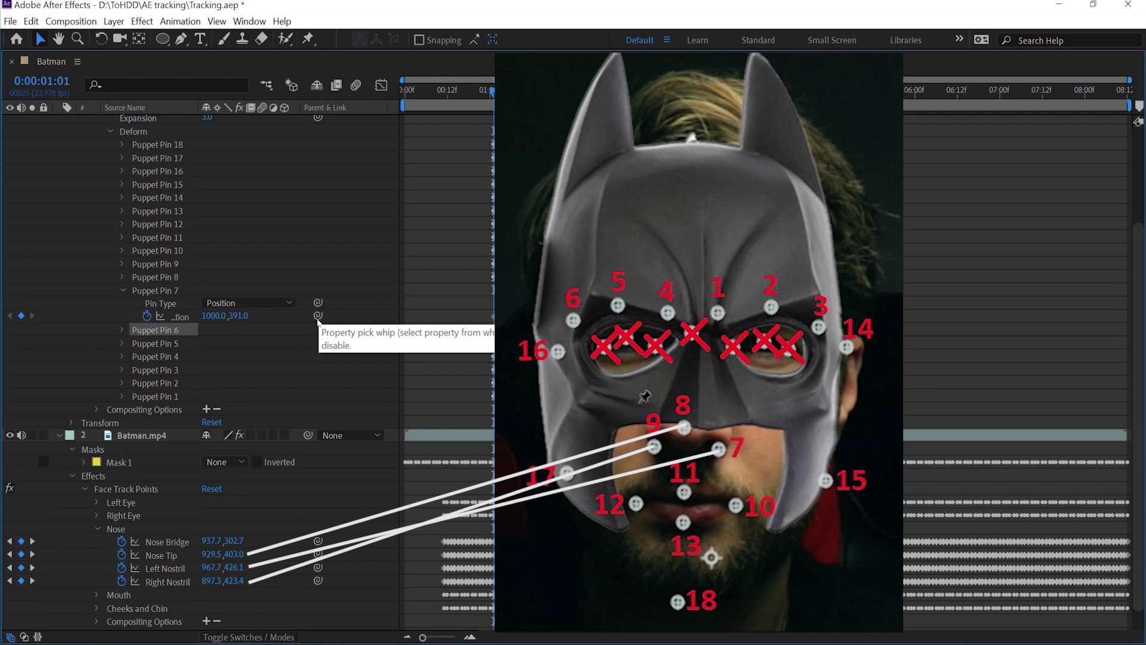
left_click_drag(318, 316, 186, 571)
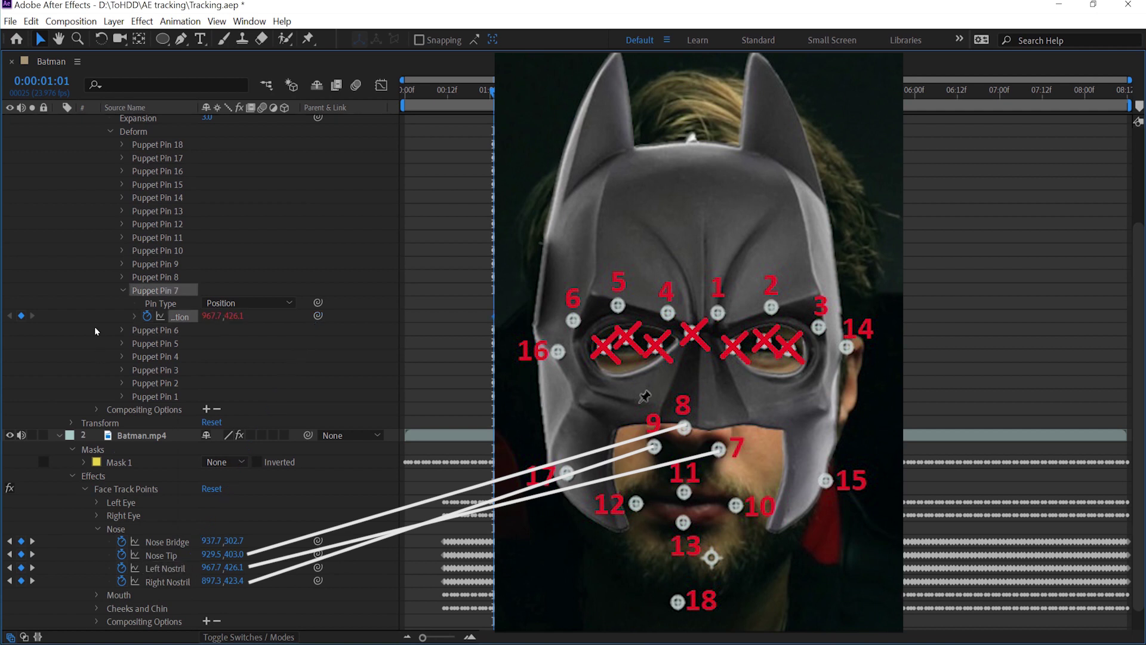
left_click(122, 286)
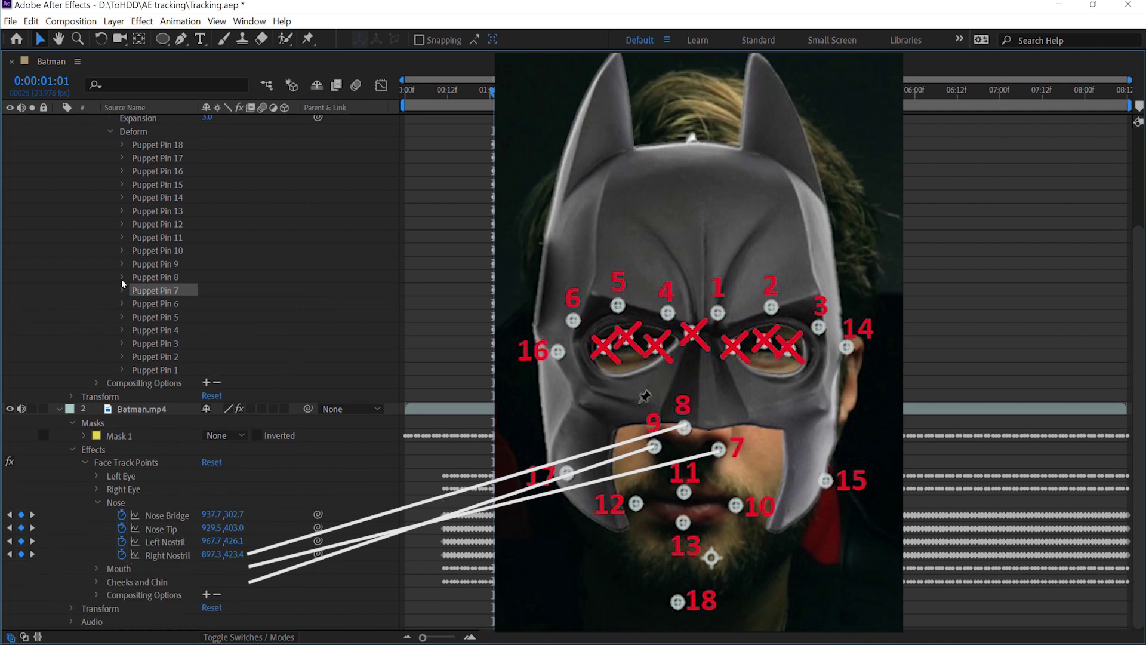
left_click(122, 281)
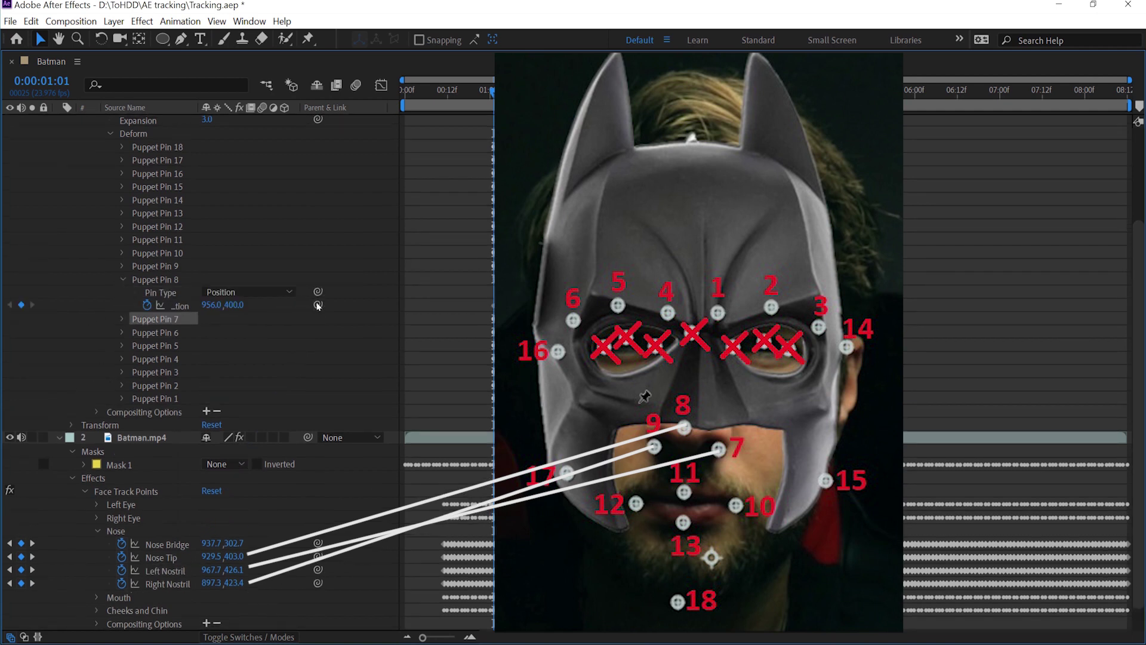
left_click_drag(203, 504, 164, 560)
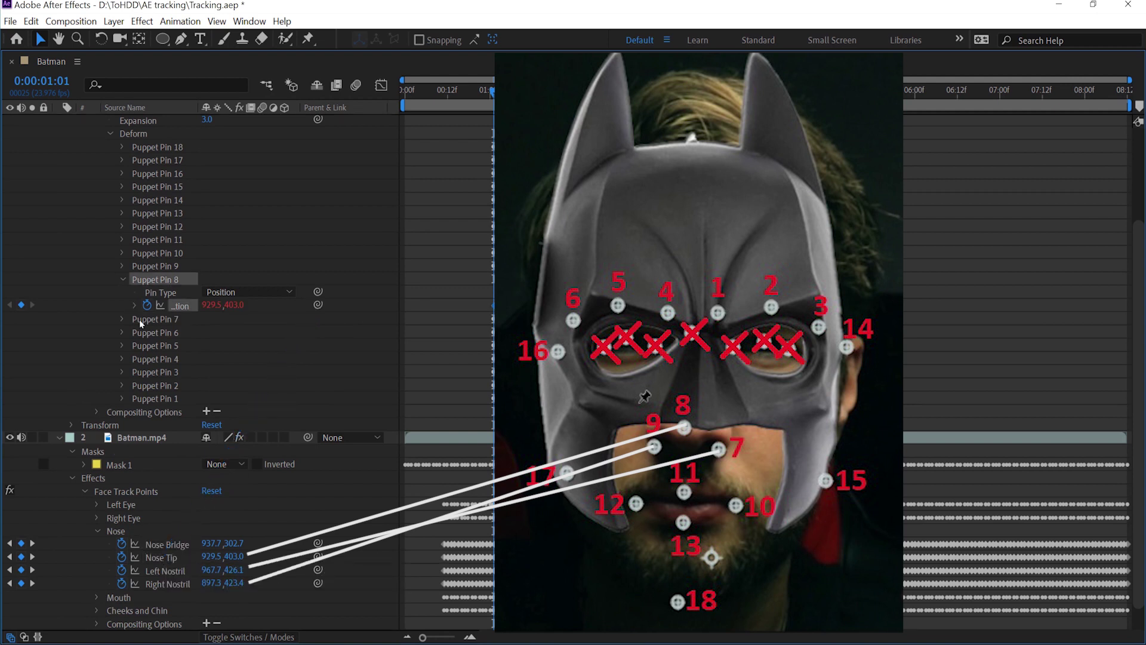
left_click(122, 272)
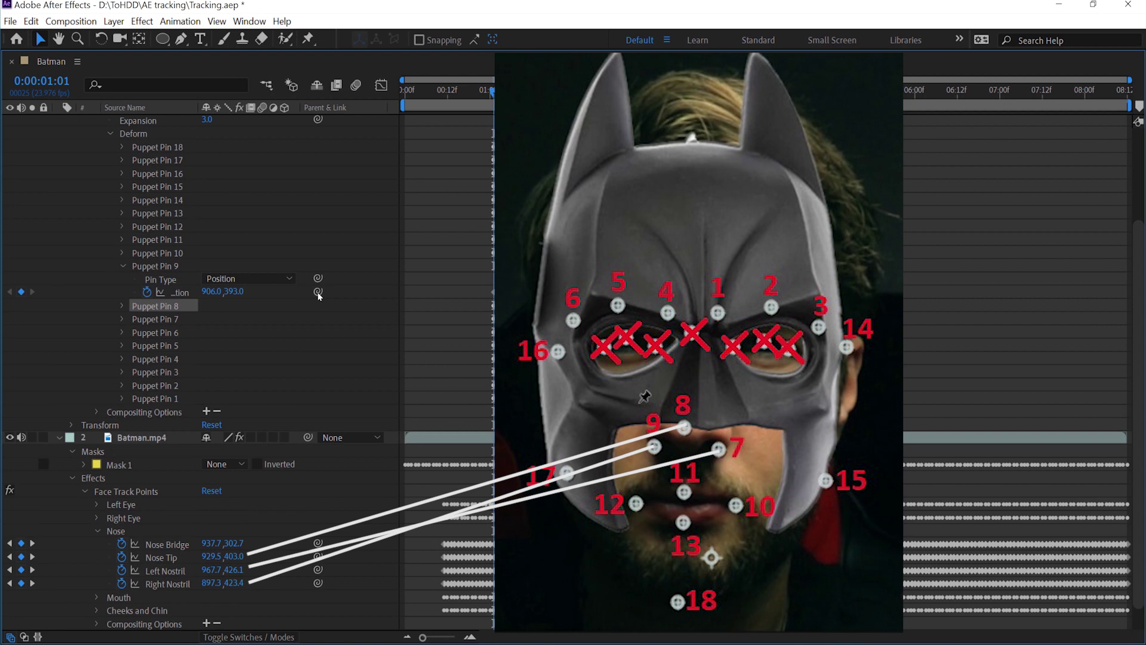
left_click_drag(177, 531, 163, 587)
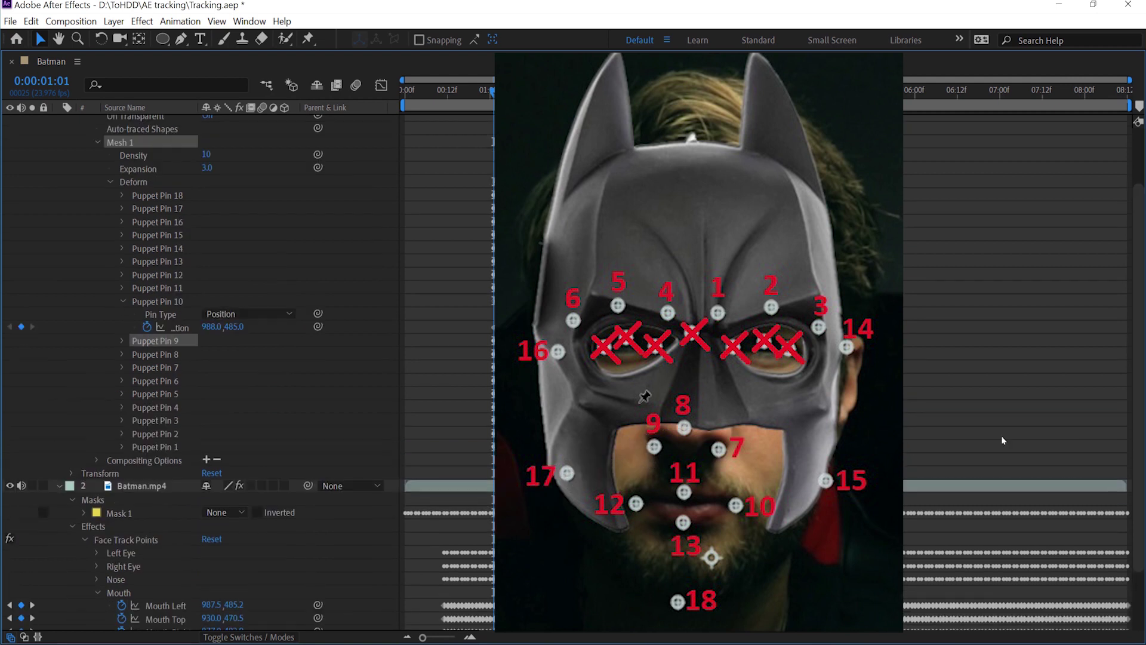
Step: Link Puppet Pins 10–13 to the Mouth track points, including Mouth Left, Mouth Top and bottom
scroll(327, 394, "down", 2)
left_click_drag(278, 368, 159, 544)
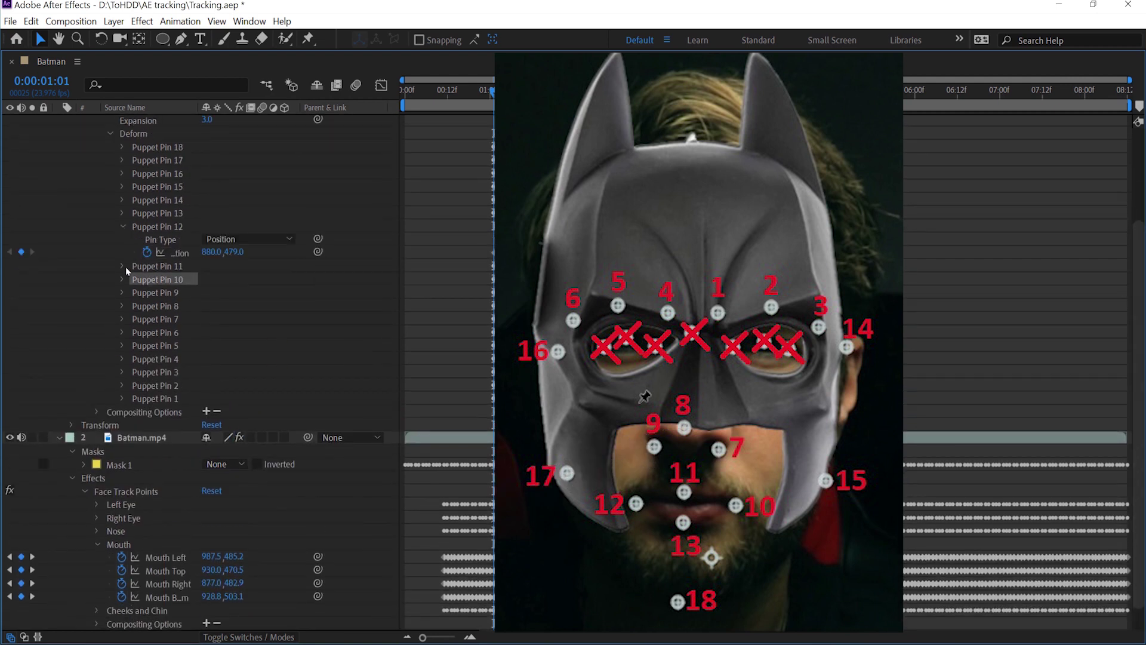
left_click(123, 267)
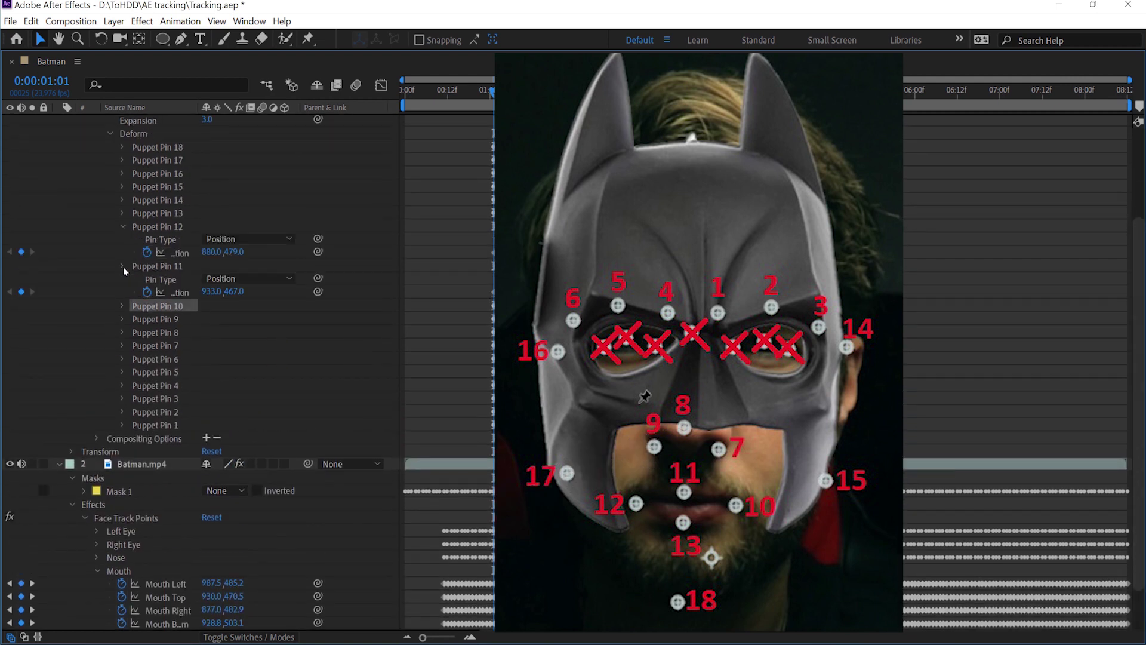
left_click_drag(318, 292, 171, 597)
left_click(123, 266)
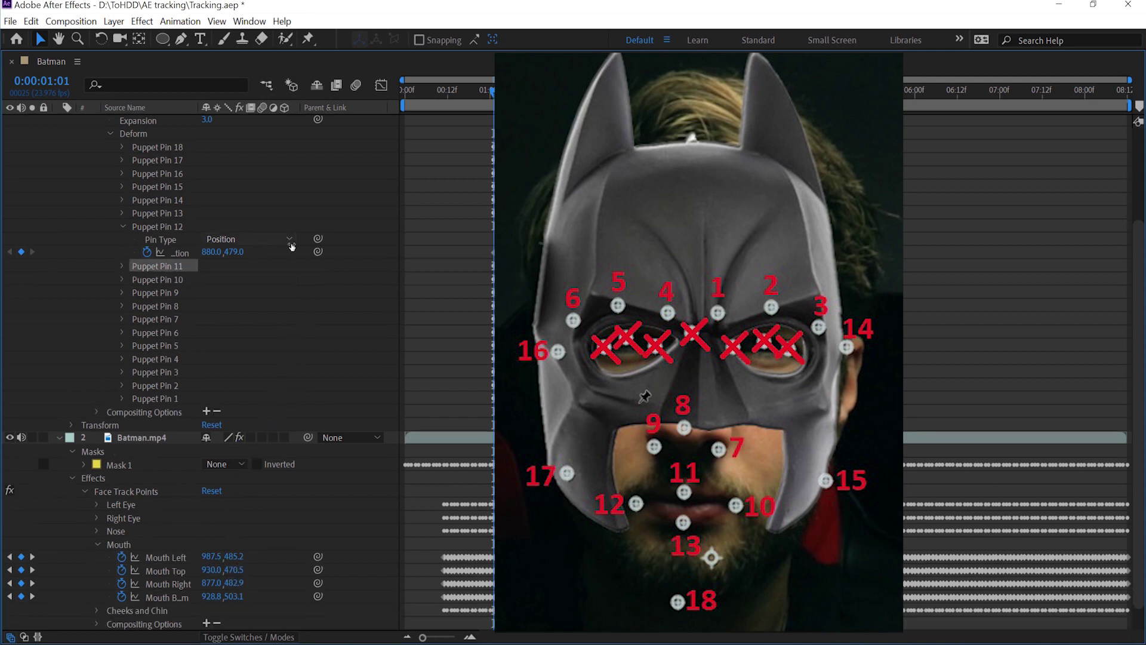
left_click_drag(319, 251, 170, 584)
left_click(123, 227)
left_click(123, 214)
left_click_drag(319, 238, 160, 597)
left_click(97, 545)
left_click(123, 239)
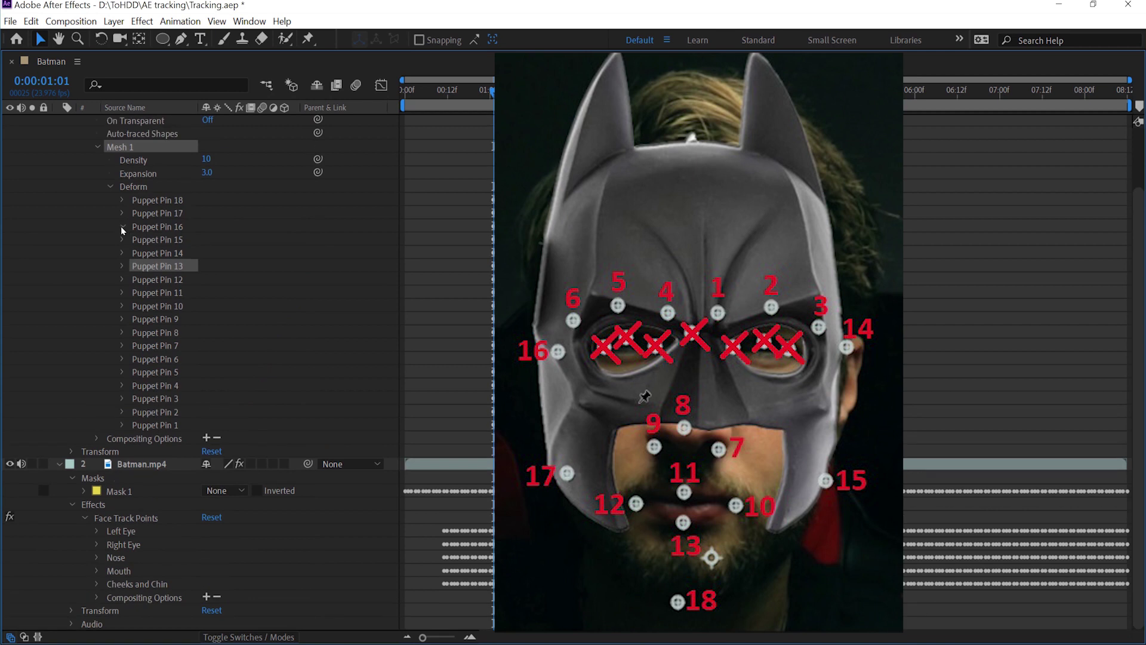
Step: Open the Cheeks and Chin group and link Puppet Pins 14 and 15 to cheek track points
left_click(123, 253)
left_click(97, 610)
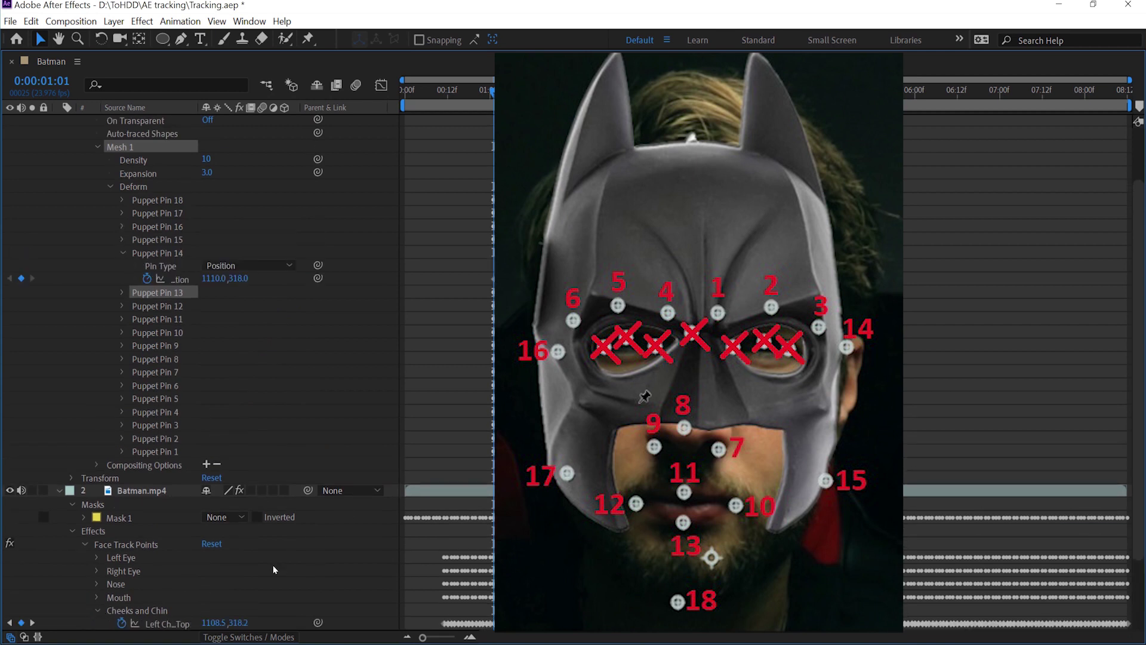
scroll(321, 216, "down", 4)
scroll(314, 299, "up", 3)
scroll(313, 296, "down", 3)
left_click_drag(318, 226, 167, 570)
left_click(123, 200)
left_click(123, 187)
left_click_drag(318, 212, 173, 582)
left_click(123, 187)
Step: Link Puppet Pins 16, 17 and 18 to the right cheek top, right cheek middle and Chin points
left_click(123, 174)
left_click_drag(318, 199, 174, 596)
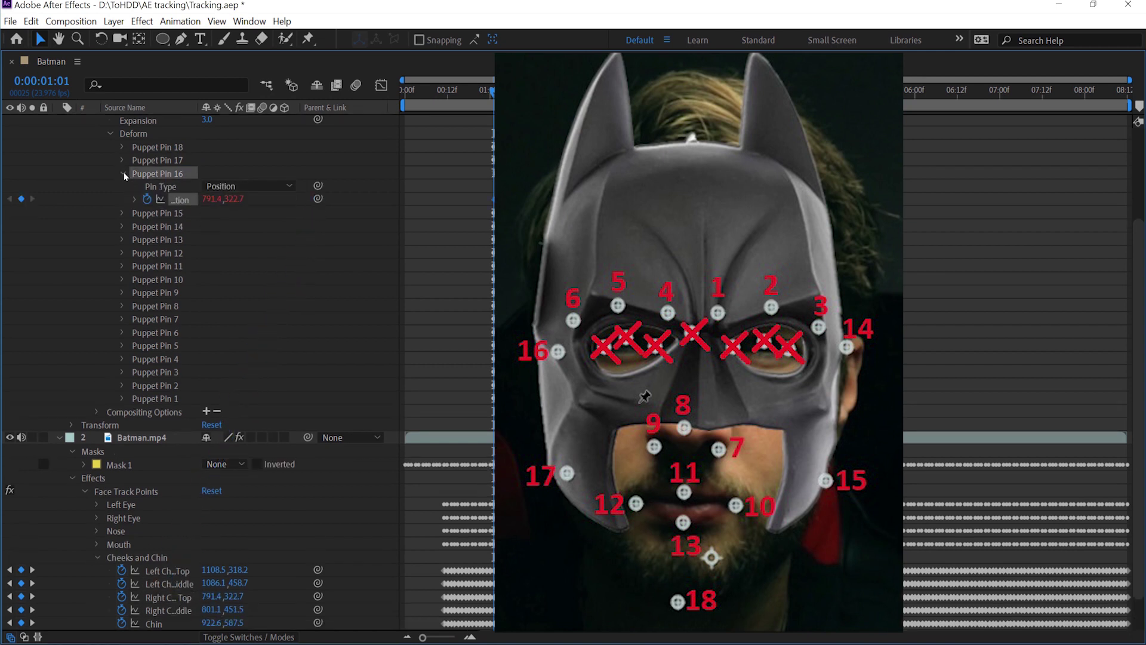
left_click(123, 174)
left_click(123, 161)
left_click_drag(319, 186, 173, 603)
left_click(123, 161)
left_click(123, 147)
left_click_drag(318, 160, 154, 603)
left_click(122, 134)
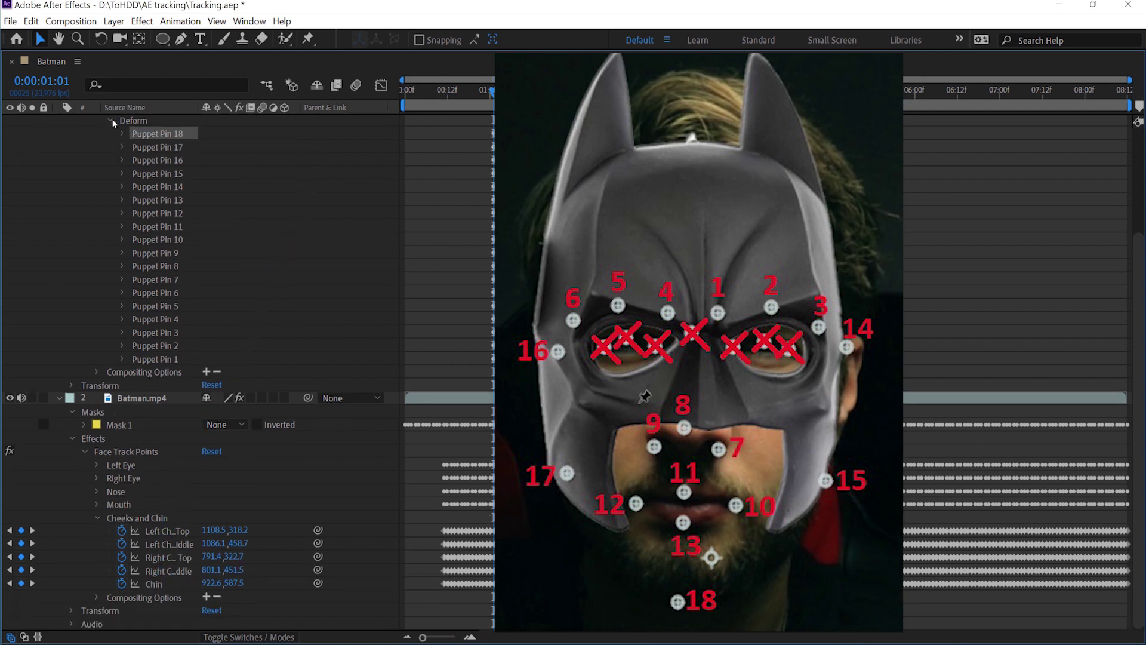
Step: Restore the normal workspace, return near the clip start and preview the tracked mask
key("grave")
left_click_drag(495, 472, 399, 473)
key("space")
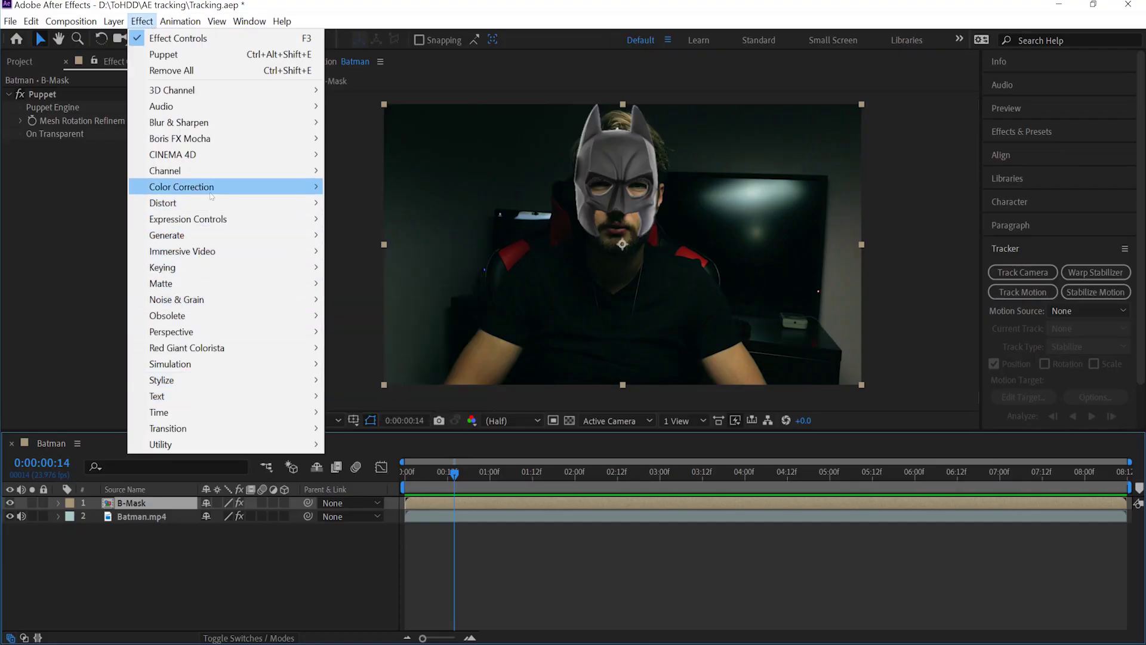
Step: Apply Color Correction > Hue/Saturation to B-Mask and set Master Lightness to -60
mouse_move(211, 190)
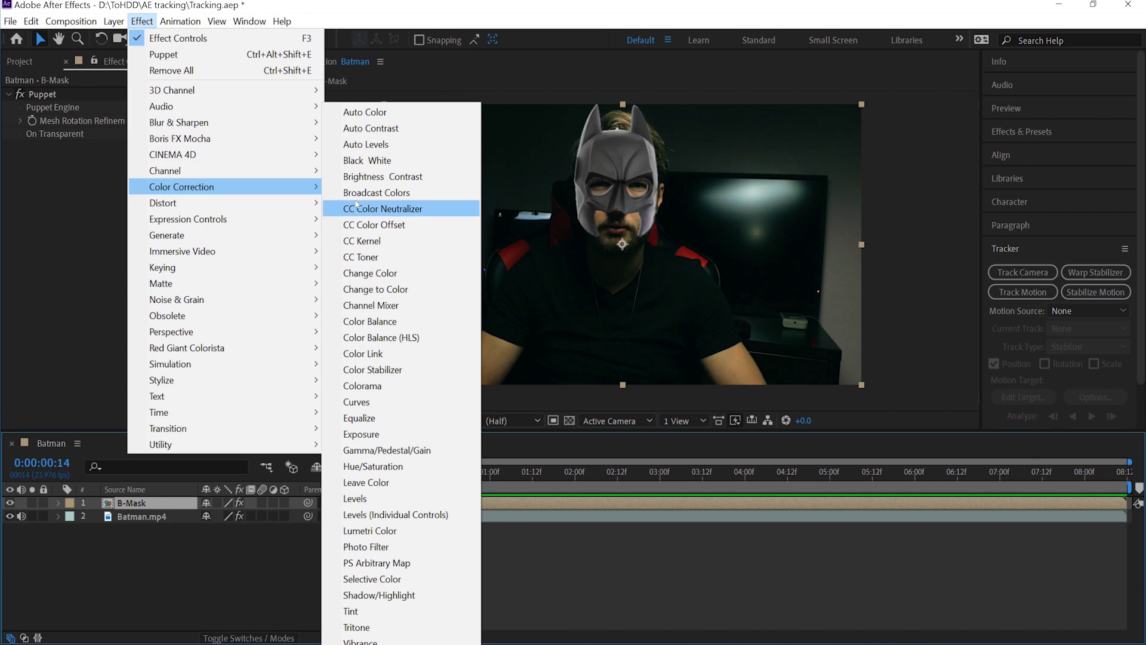
left_click(372, 466)
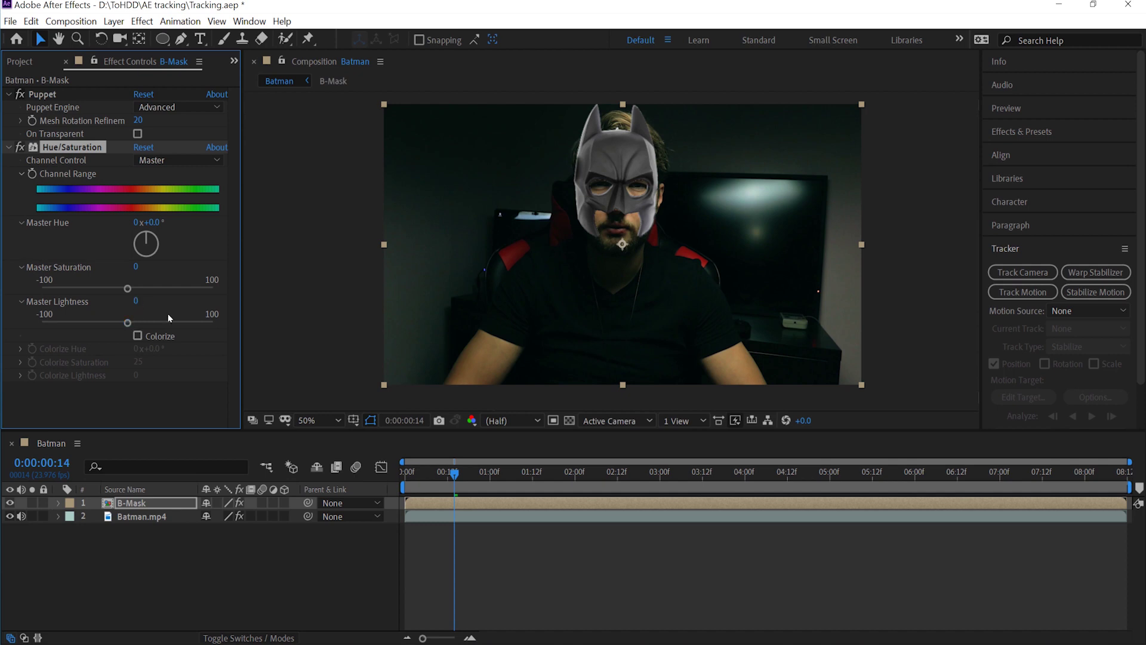
left_click(141, 299)
type("-60")
key("Return")
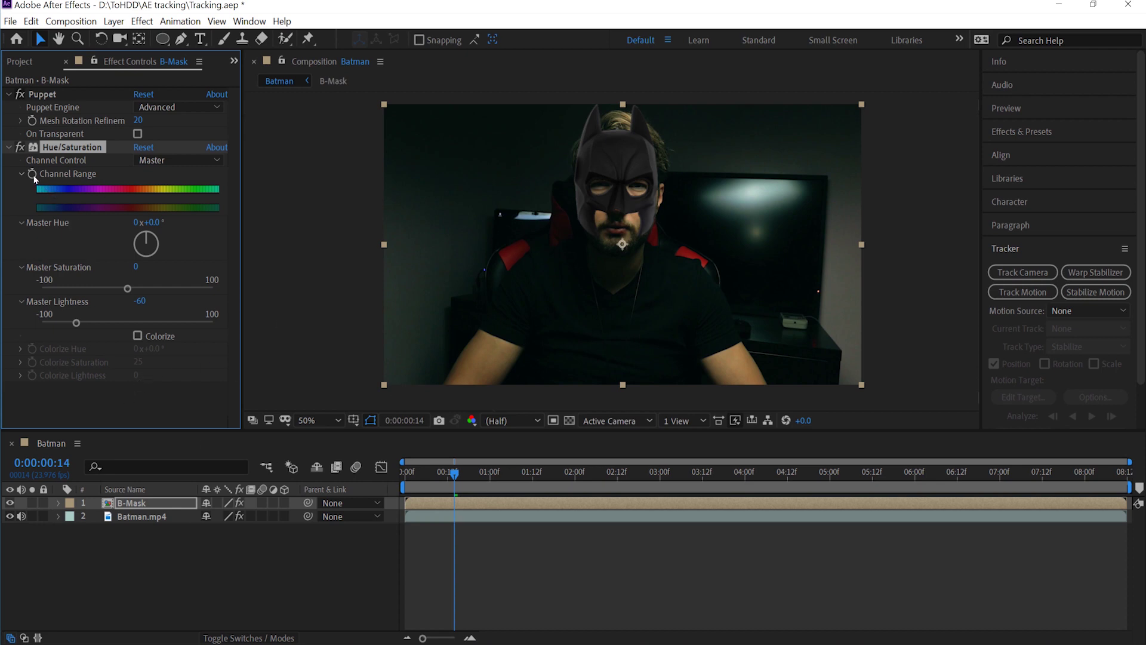
left_click(58, 503)
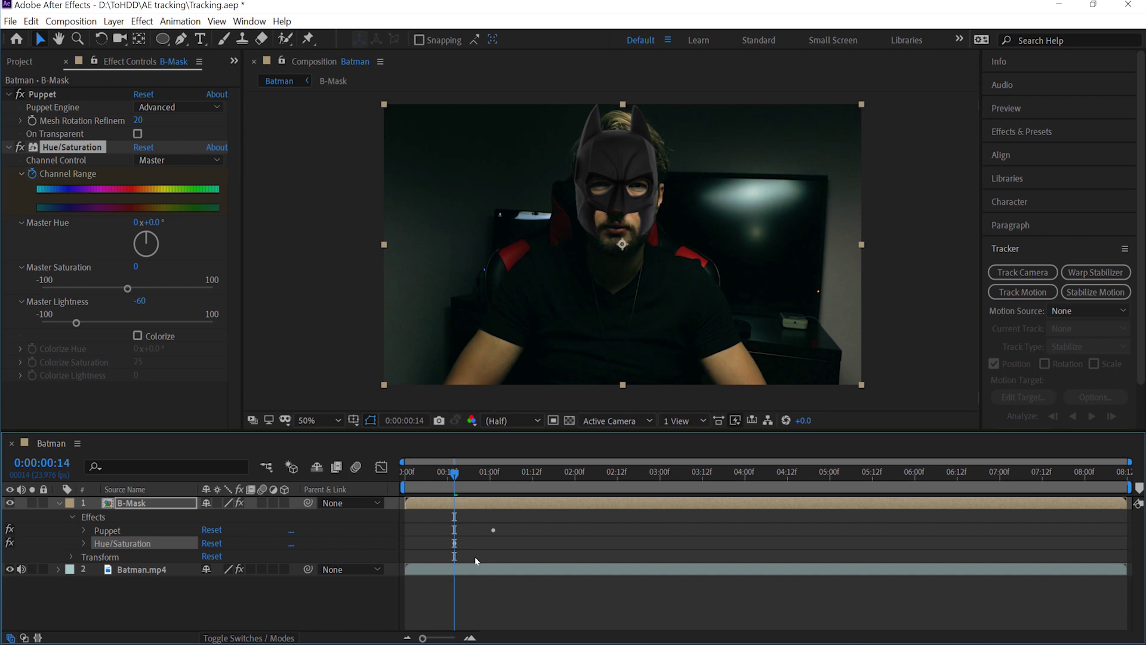
Step: At the clip start, key Master Lightness to -80 then -90 on successive earlier frames
key("Page_Up")
left_click(139, 300)
type("-80")
key("Return")
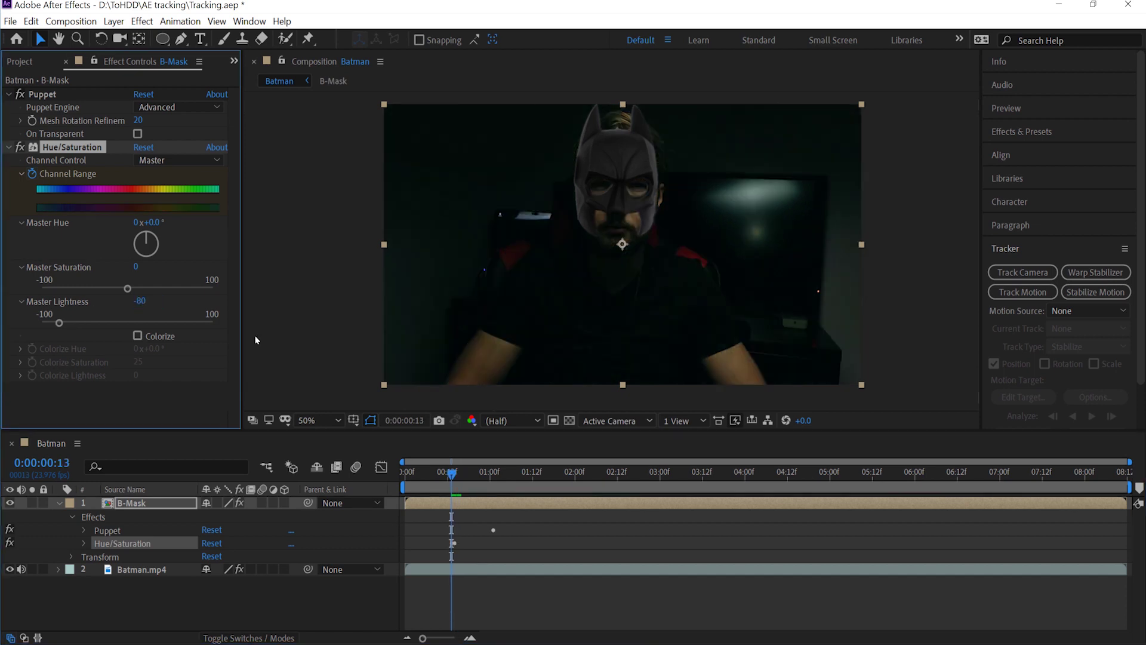
key("Page_Up")
type("-90")
key("Return")
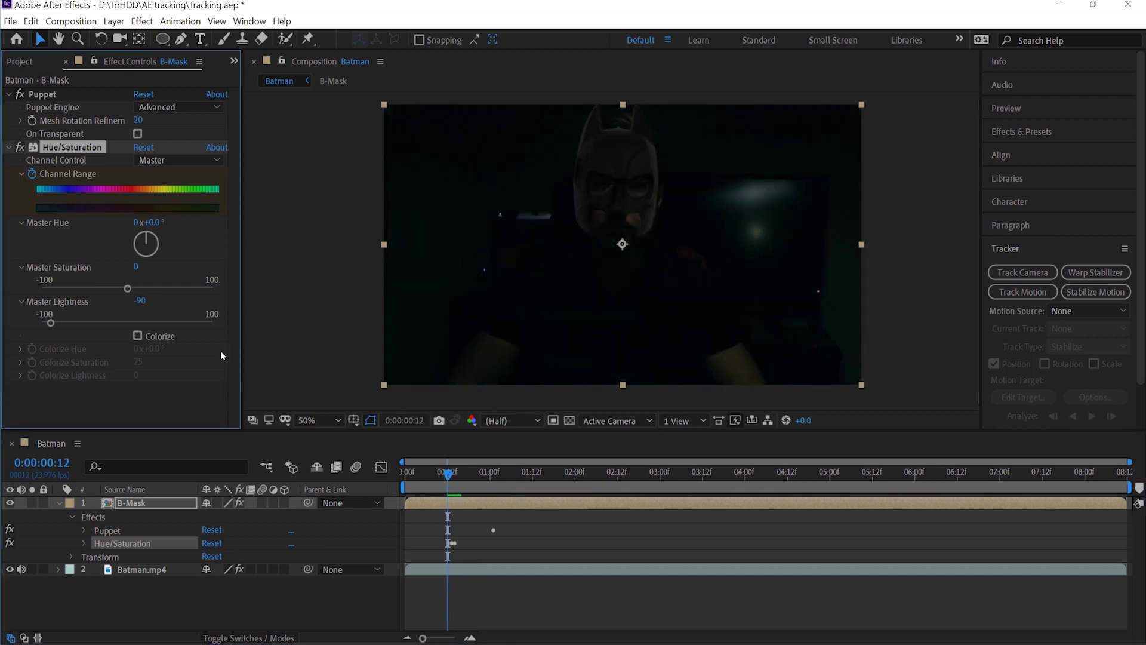
key("Page_Up")
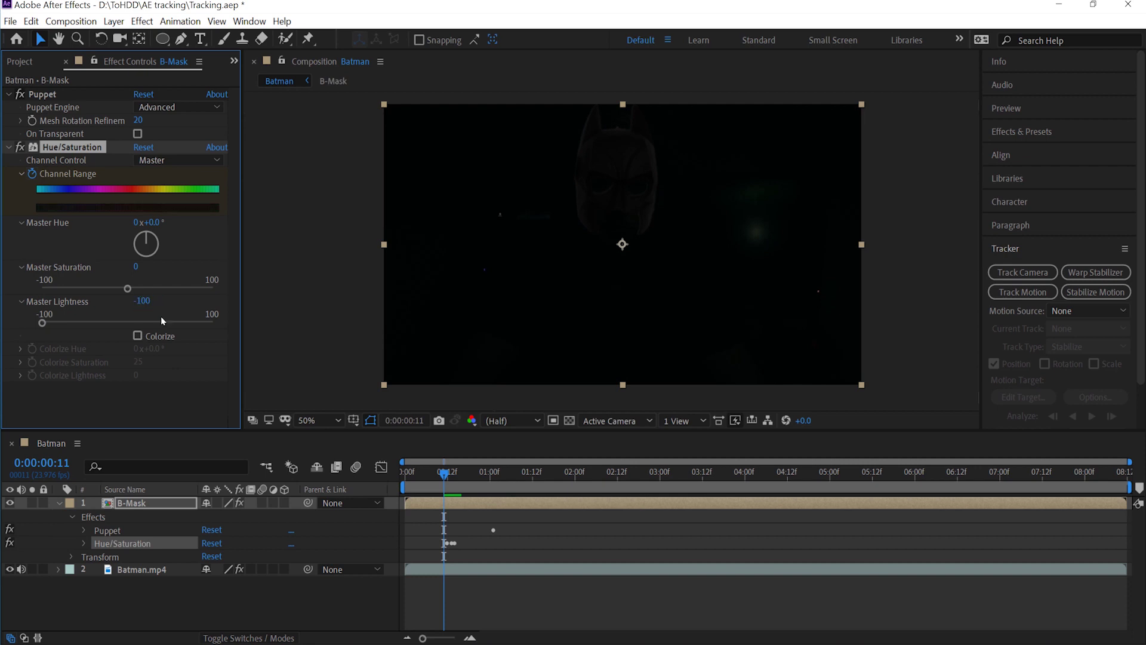
Step: Near 6:16, set Master Lightness to -60 and add a lightness keyframe there
left_click_drag(444, 474, 972, 508)
left_click(141, 300)
type("-60")
key("Return")
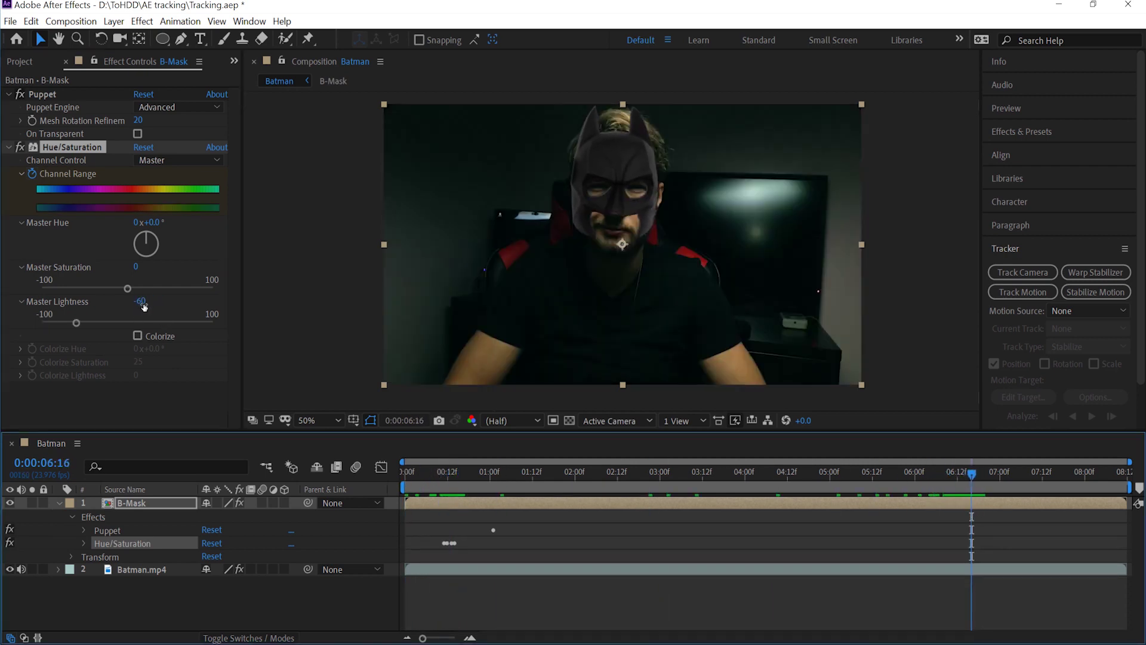
left_click(84, 543)
left_click(22, 557)
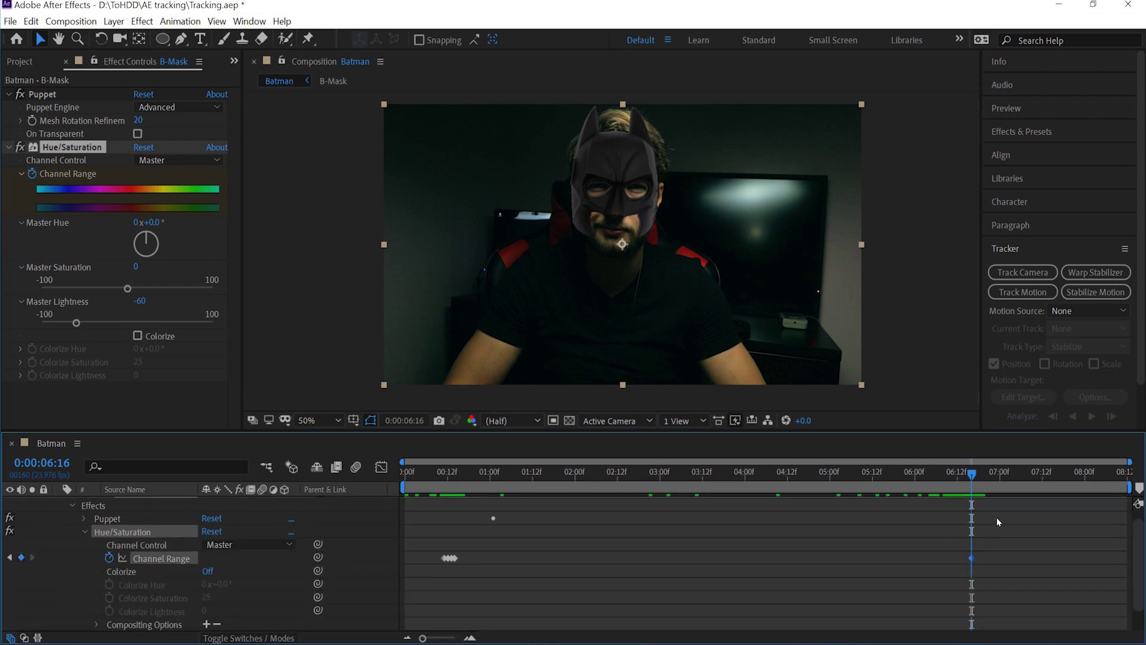
Step: Over the following frames, ramp Master Lightness to -90, -100 and -95, then return to the first frame
key("Page_Down")
left_click(140, 300)
type("-90")
key("Return")
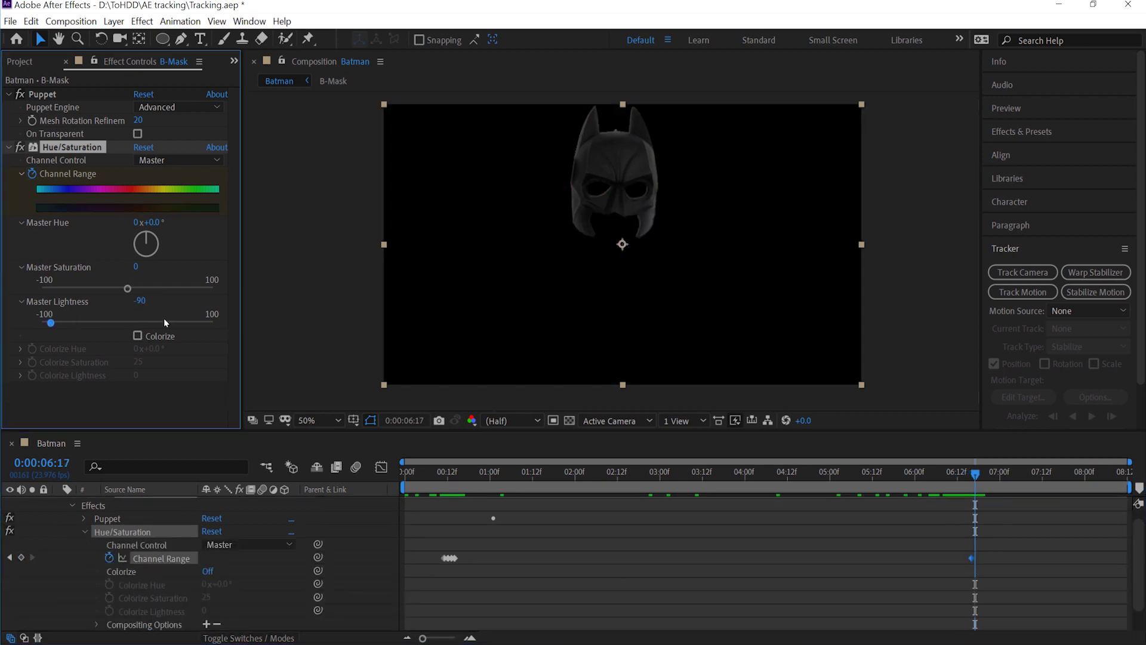
type("-100")
key("Return")
key("Page_Down")
key("Page_Down")
key("Page_Down")
key("Page_Down")
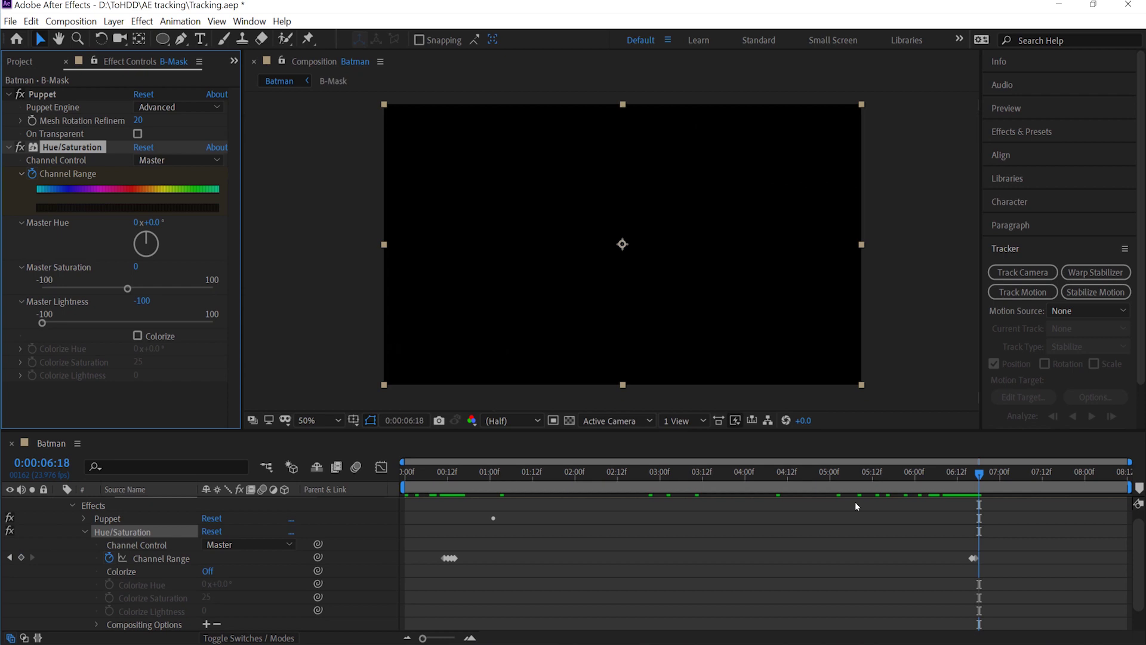
key("Page_Down")
key("Page_Down")
key("Page_Down")
key("Page_Down")
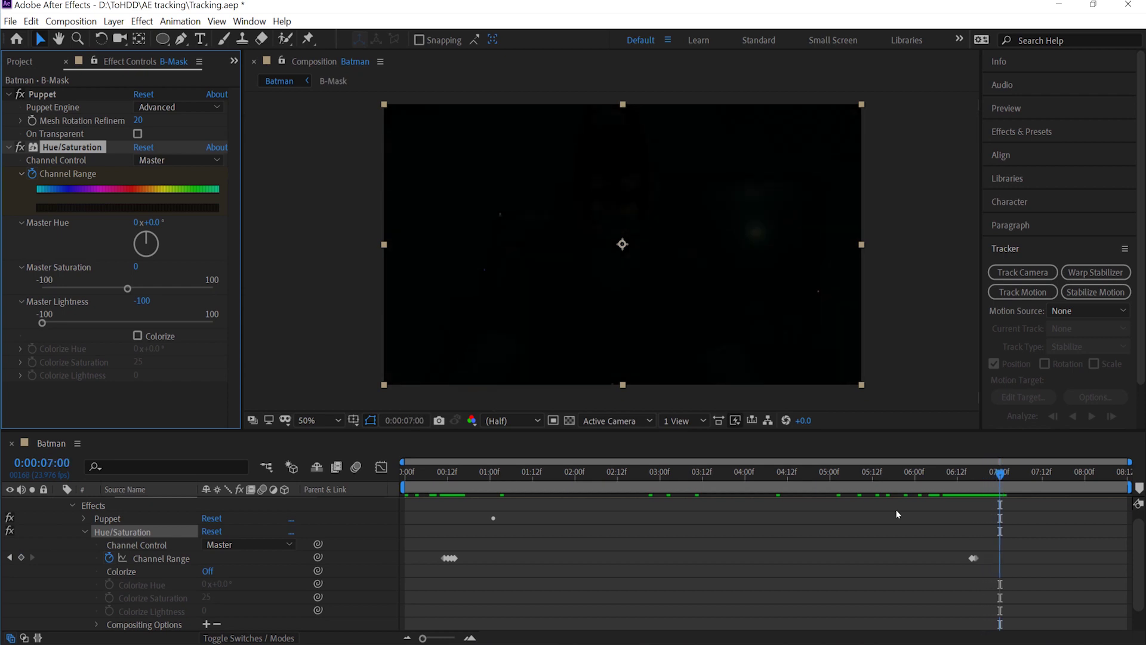
key("Page_Down")
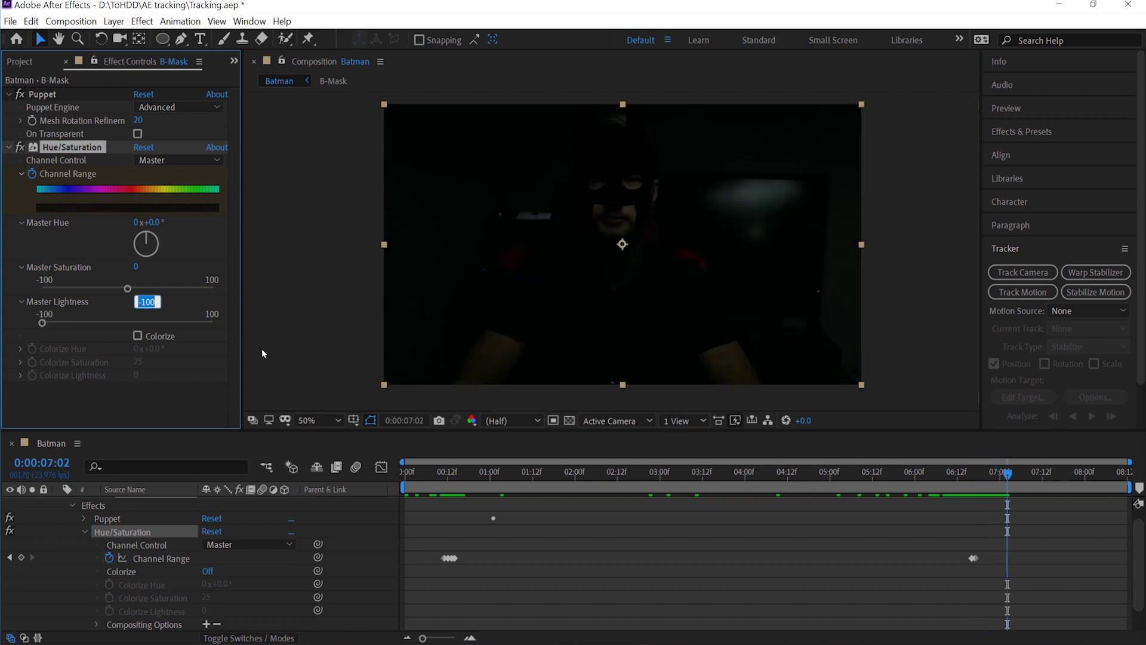
type("-95")
key("Home")
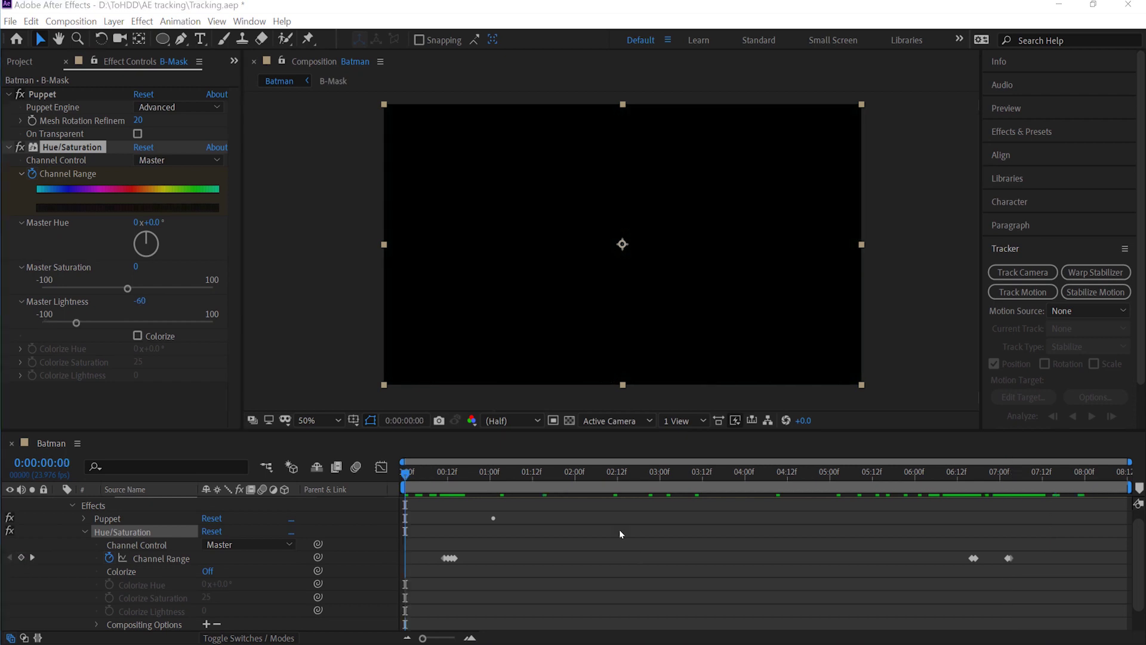